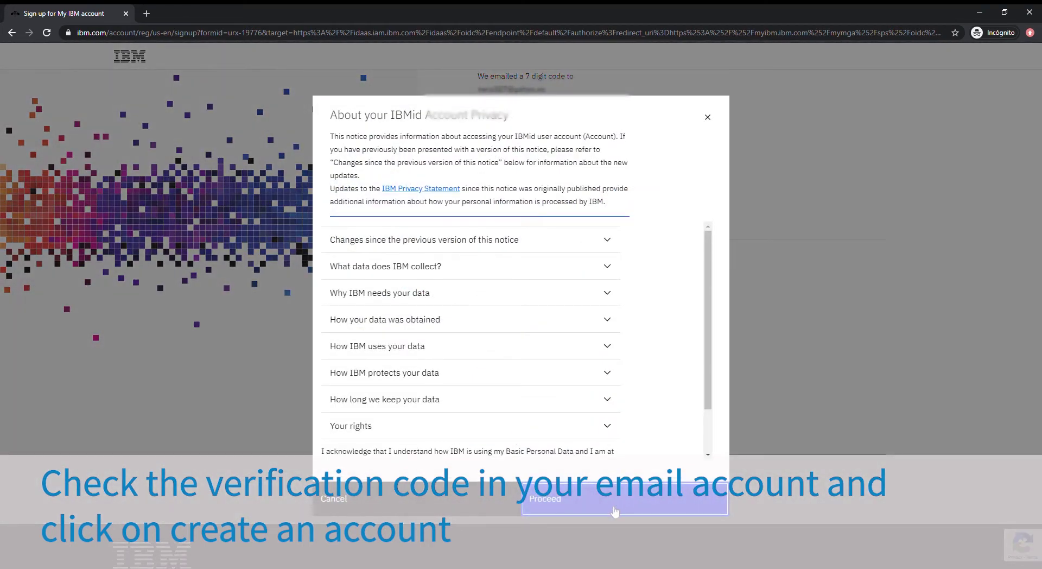
Step: Accept the IBMid privacy notice with Proceed to finish creating the account
{"action": "left_click", "coordinate": [615, 511]}
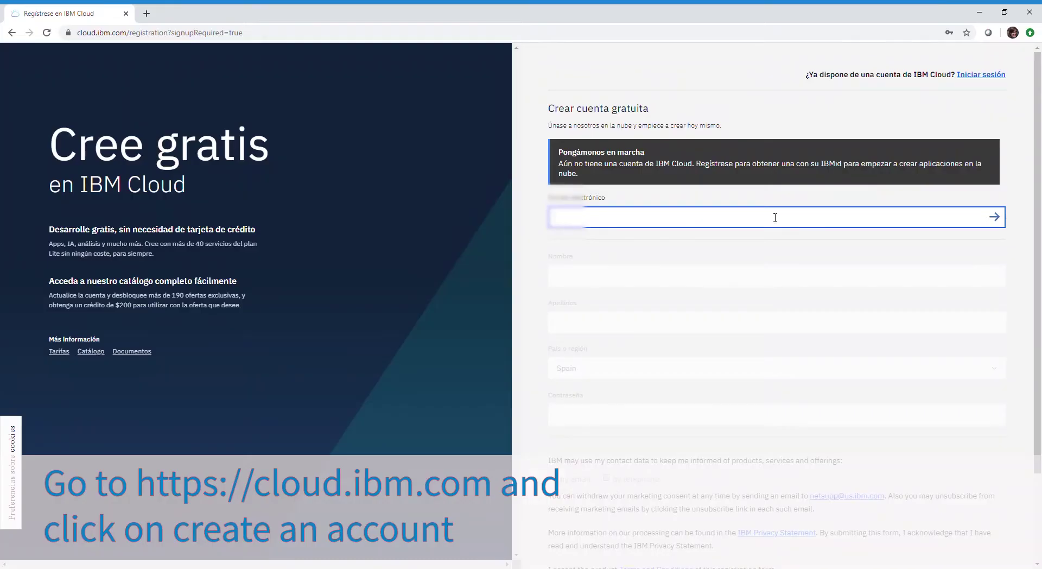
Step: Register the IBM Cloud account with the autofilled IBMid email, then continue to log in
{"action": "left_click", "coordinate": [611, 289]}
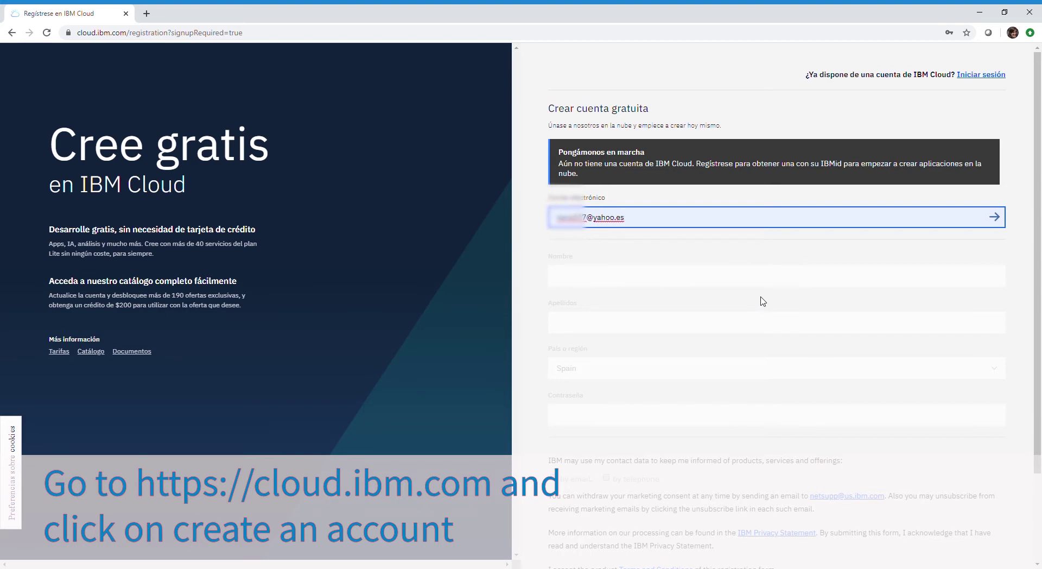
{"action": "left_click", "coordinate": [994, 217]}
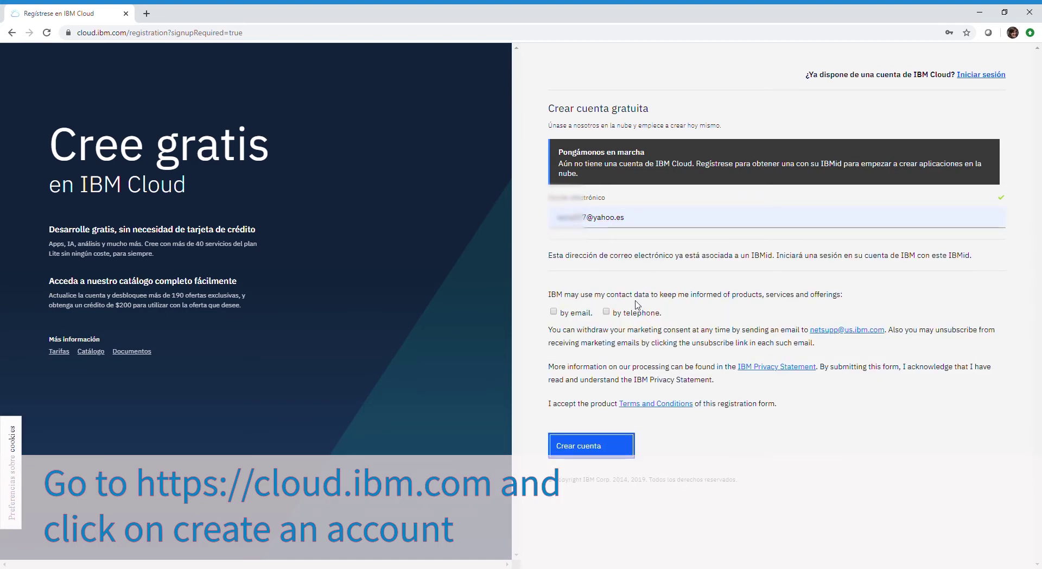
{"action": "left_click", "coordinate": [599, 455]}
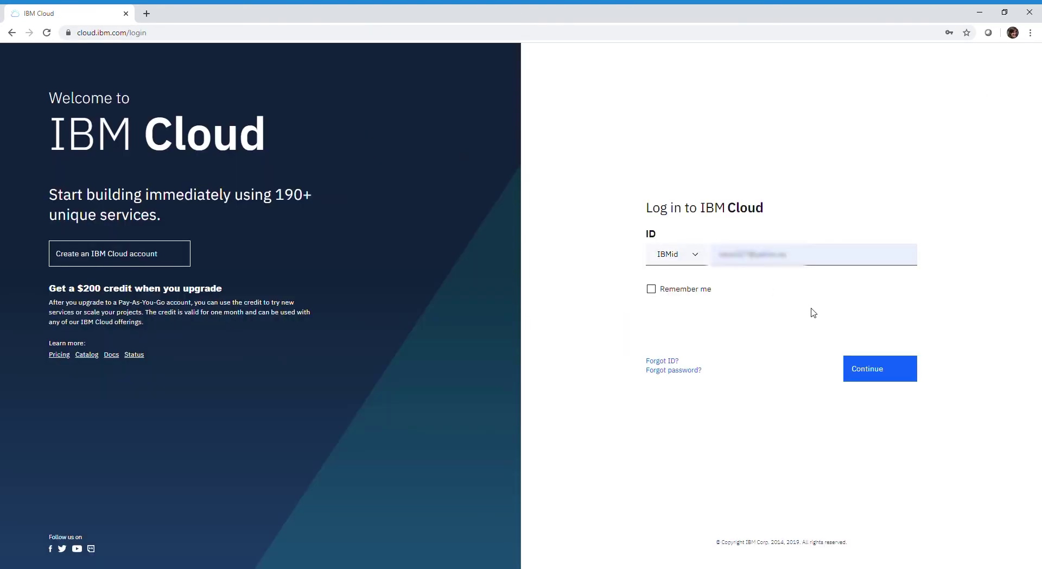
{"action": "left_click", "coordinate": [881, 365]}
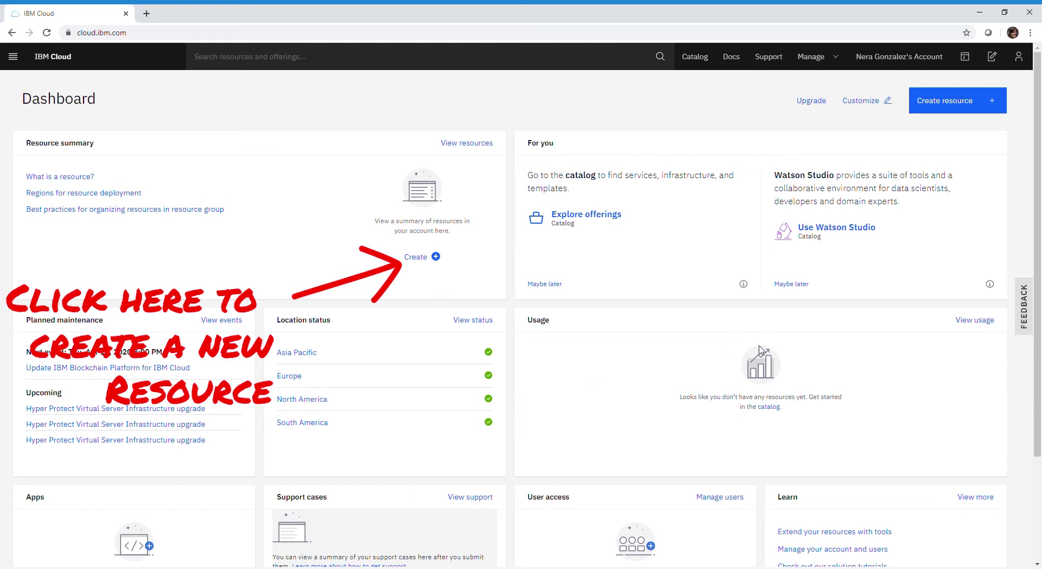
Step: Search the IBM Cloud catalog for 'visual recognition' and open the Visual Recognition service
{"action": "left_click", "coordinate": [428, 261]}
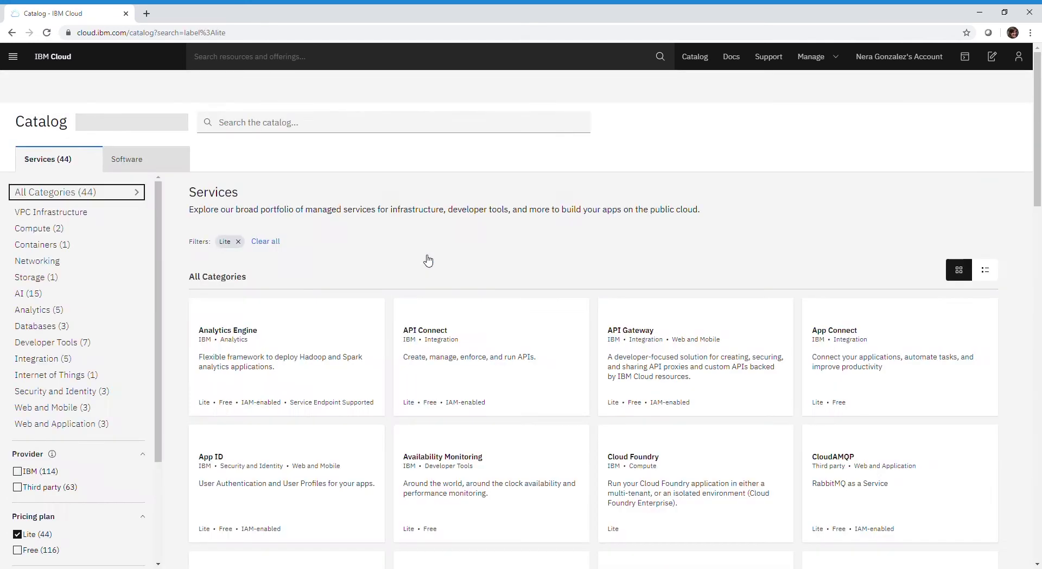
{"action": "scroll", "coordinate": [426, 259], "scroll_direction": "down", "scroll_amount": 4}
{"action": "left_click", "coordinate": [274, 121]}
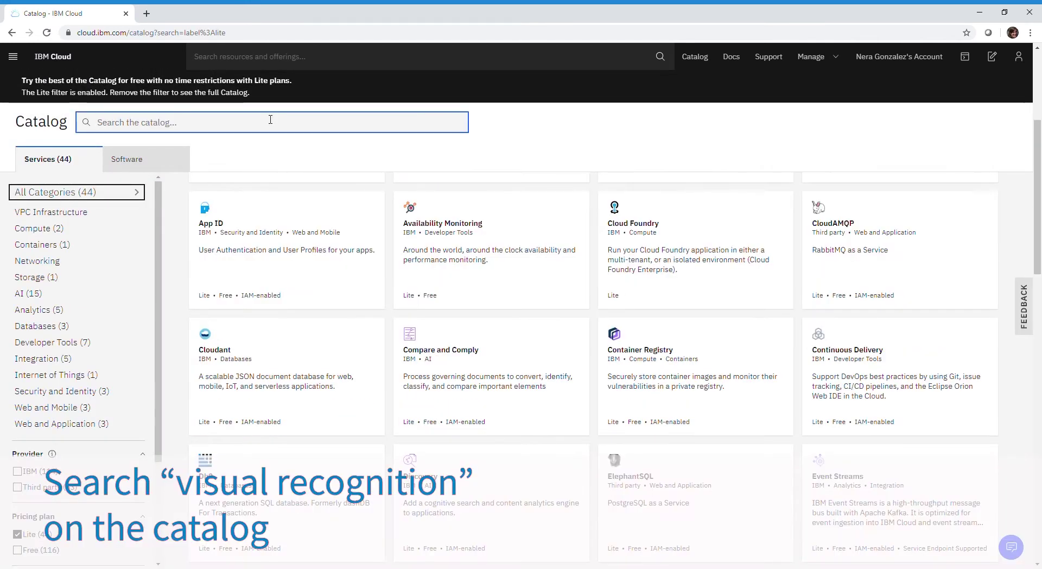
{"action": "type", "text": "visual e"}
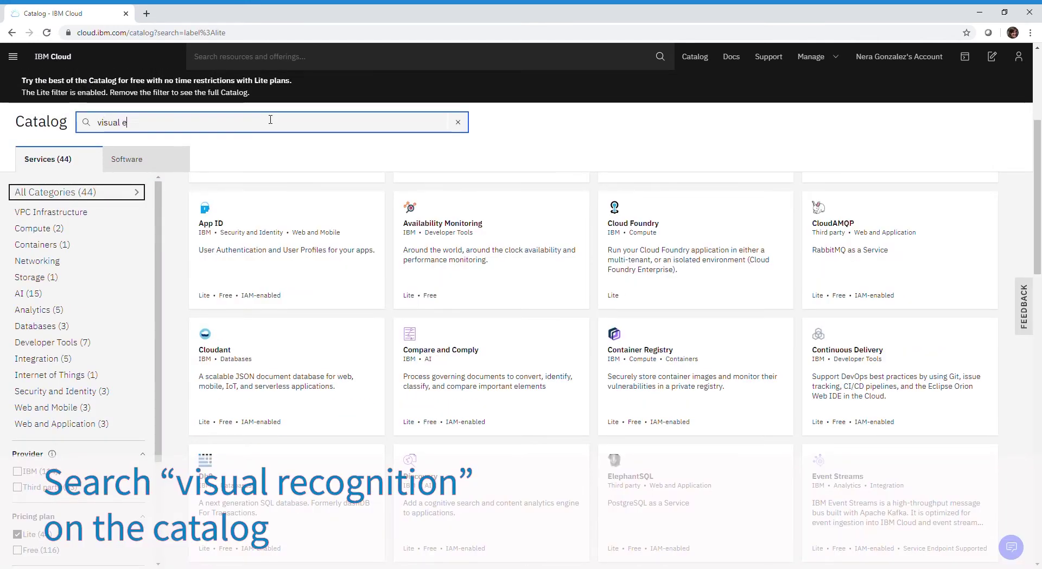
{"action": "key", "text": "BackSpace"}
{"action": "type", "text": "reco"}
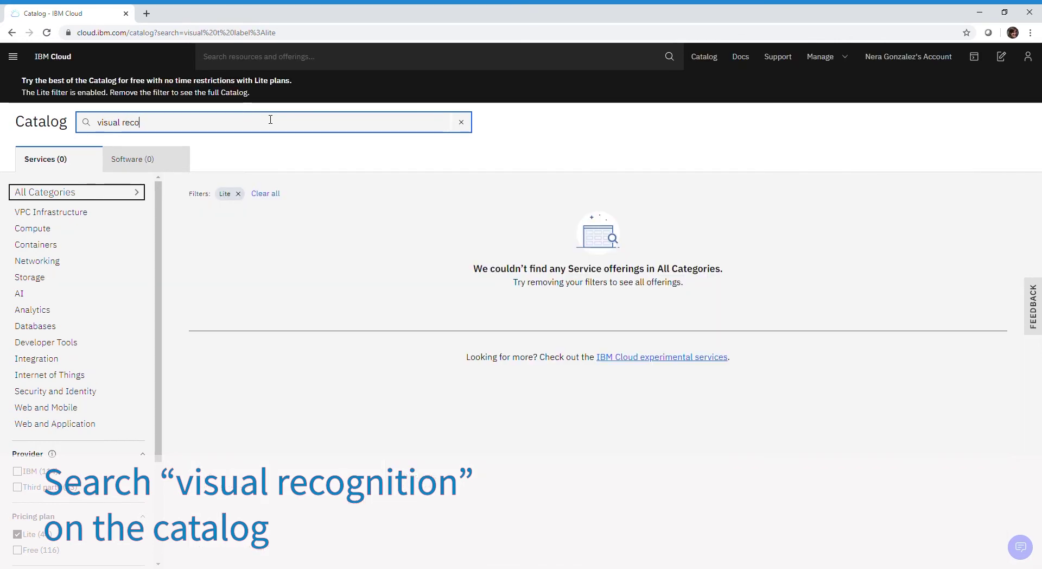
{"action": "type", "text": "gniti"}
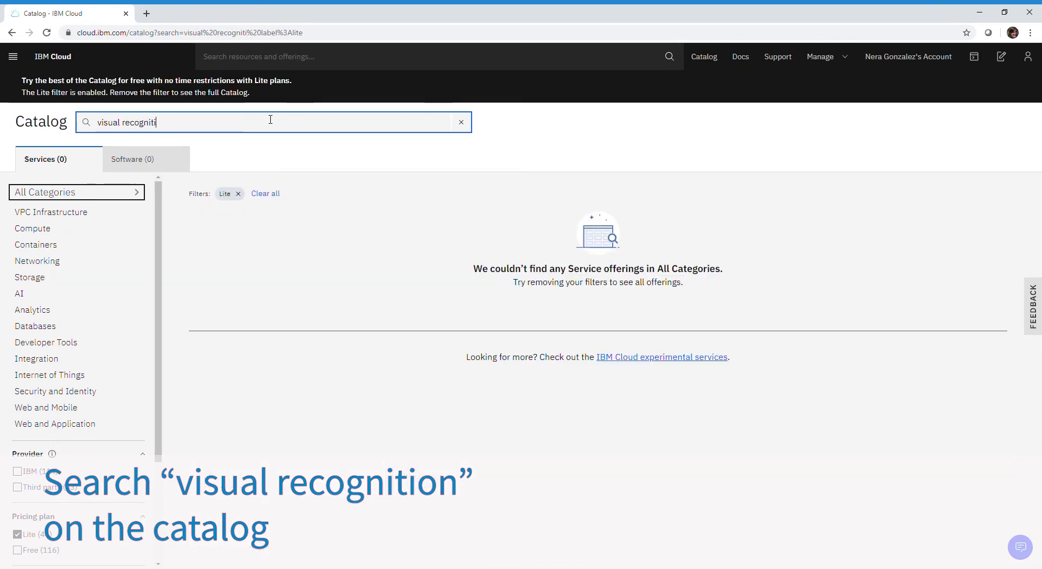
{"action": "type", "text": "on"}
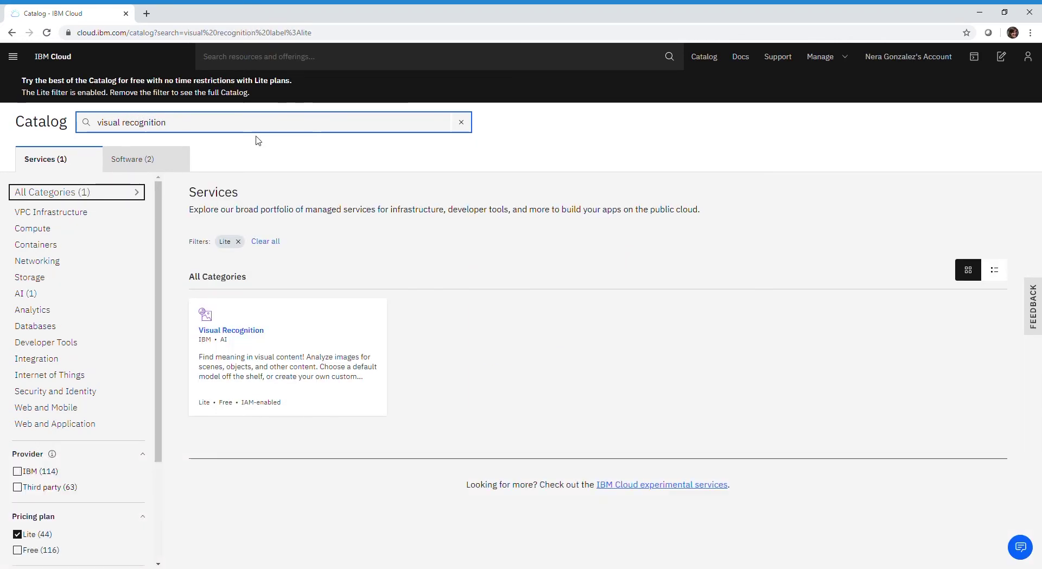
{"action": "left_click", "coordinate": [250, 337]}
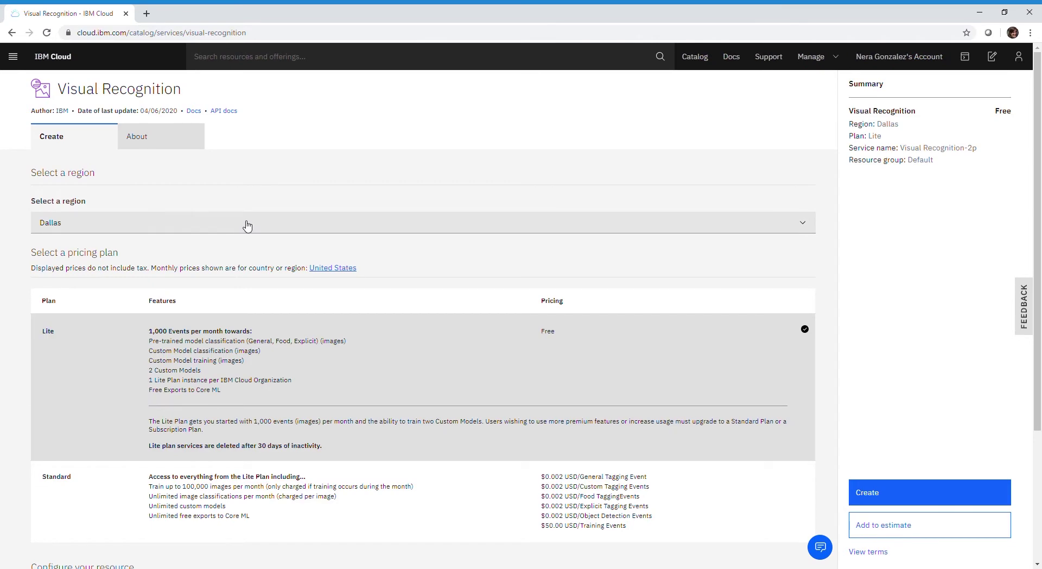
Step: Create the Lite-plan Visual Recognition instance and open its Manage overview with credentials
{"action": "scroll", "coordinate": [248, 226], "scroll_direction": "down", "scroll_amount": 1}
{"action": "scroll", "coordinate": [248, 226], "scroll_direction": "down", "scroll_amount": 2}
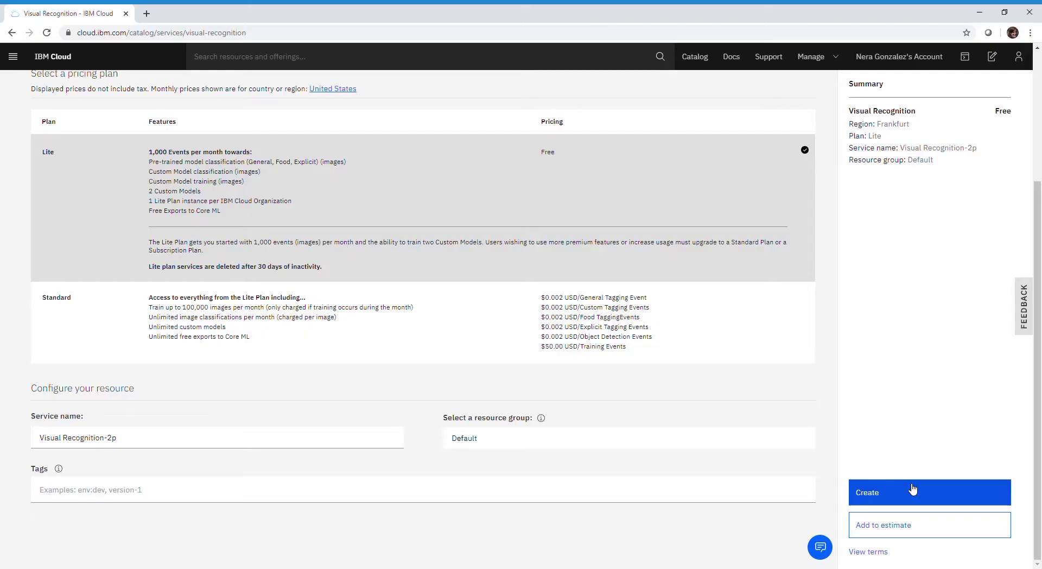
{"action": "left_click", "coordinate": [896, 487]}
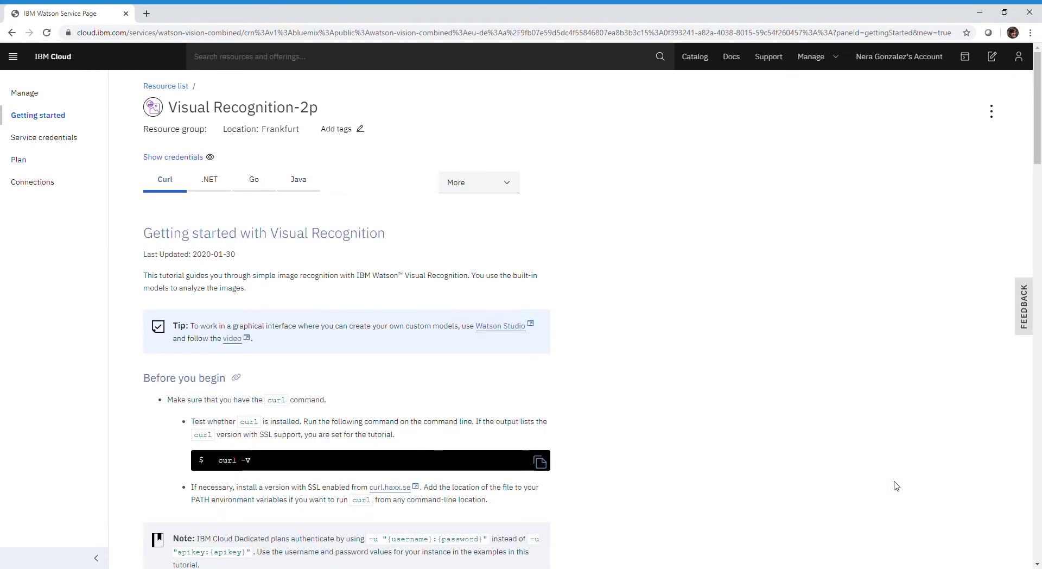
{"action": "left_click", "coordinate": [20, 95]}
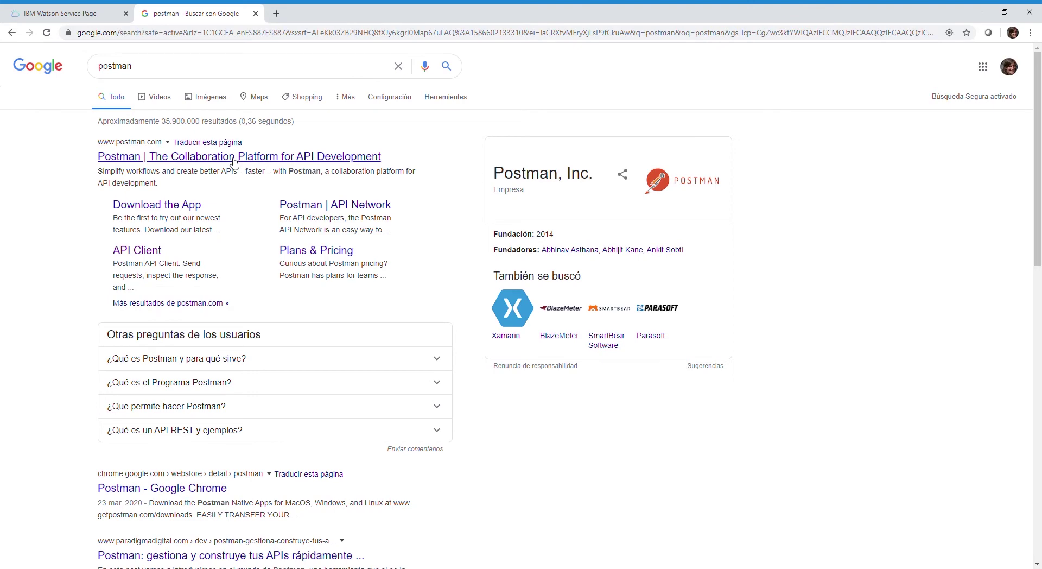
Step: Go from the postman.com result to the app download page and show the Windows options
{"action": "left_click", "coordinate": [221, 162]}
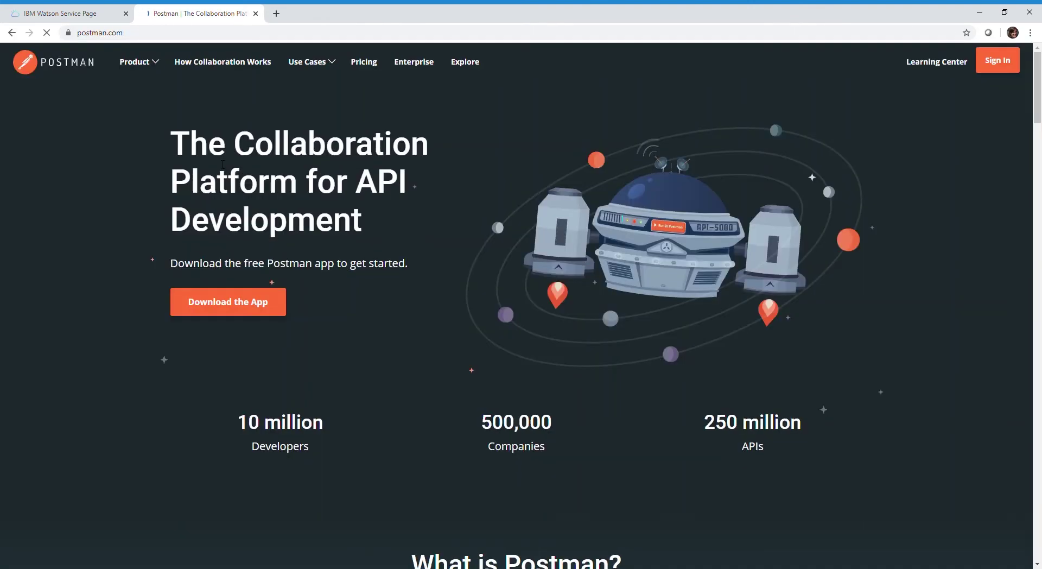
{"action": "left_click", "coordinate": [265, 311]}
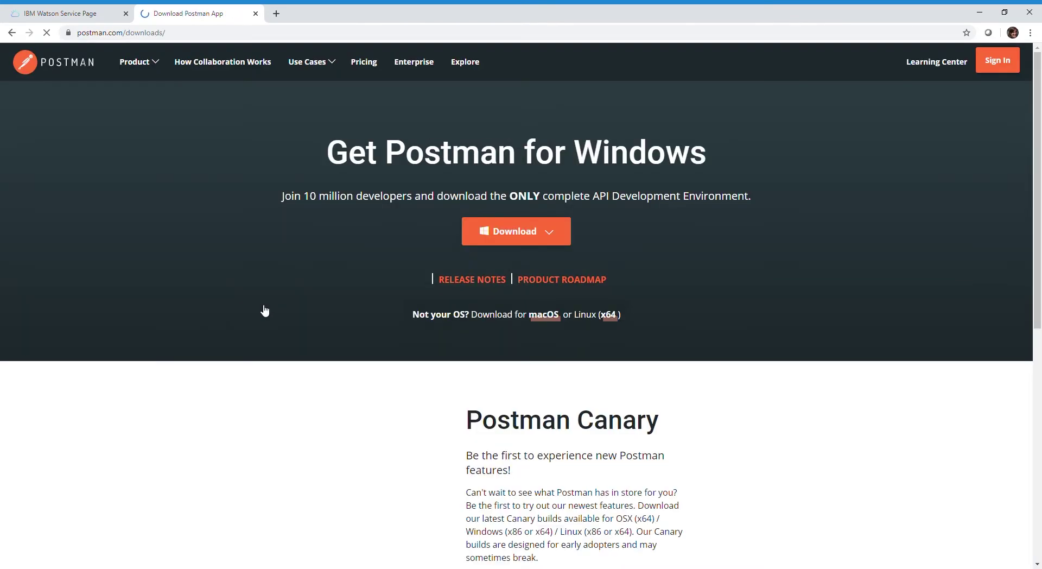
{"action": "scroll", "coordinate": [264, 308], "scroll_direction": "down", "scroll_amount": 1}
{"action": "left_click", "coordinate": [544, 174]}
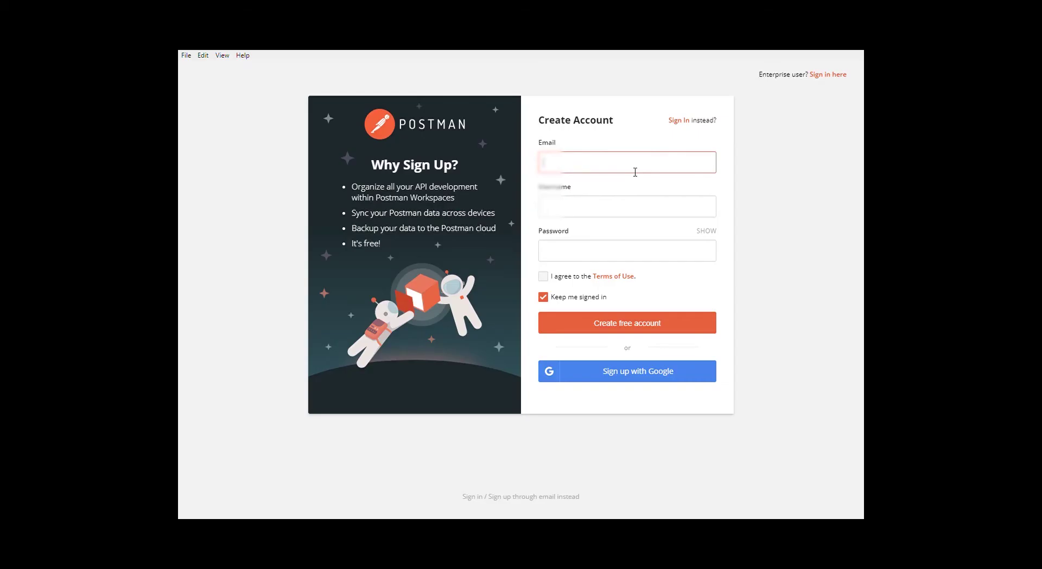
Step: Enter the account e-mail and start typing a username in the Postman sign-up form
{"action": "key", "text": "Tab"}
{"action": "type", "text": "nensa"}
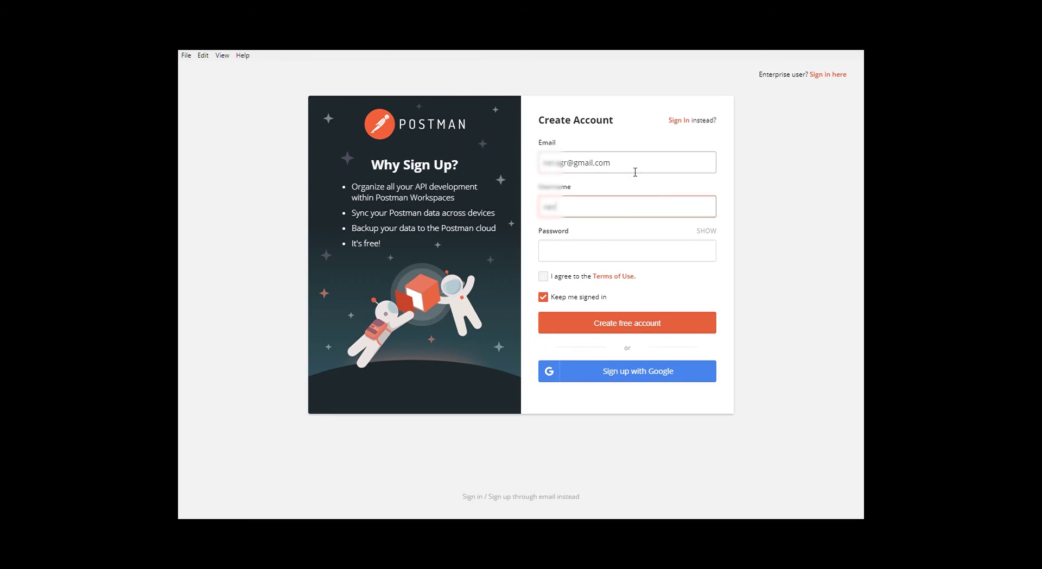
{"action": "type", "text": "r"}
Step: Enter the password, agree to the terms and create the free Postman account
{"action": "key", "text": "Tab"}
{"action": "type", "text": "********"}
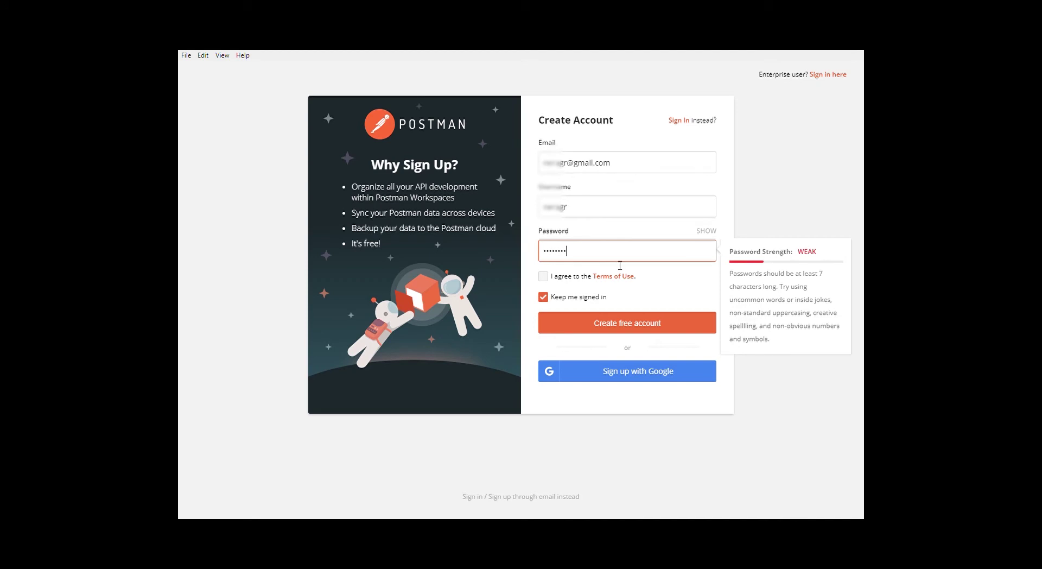
{"action": "left_click", "coordinate": [570, 278]}
{"action": "left_click", "coordinate": [659, 328]}
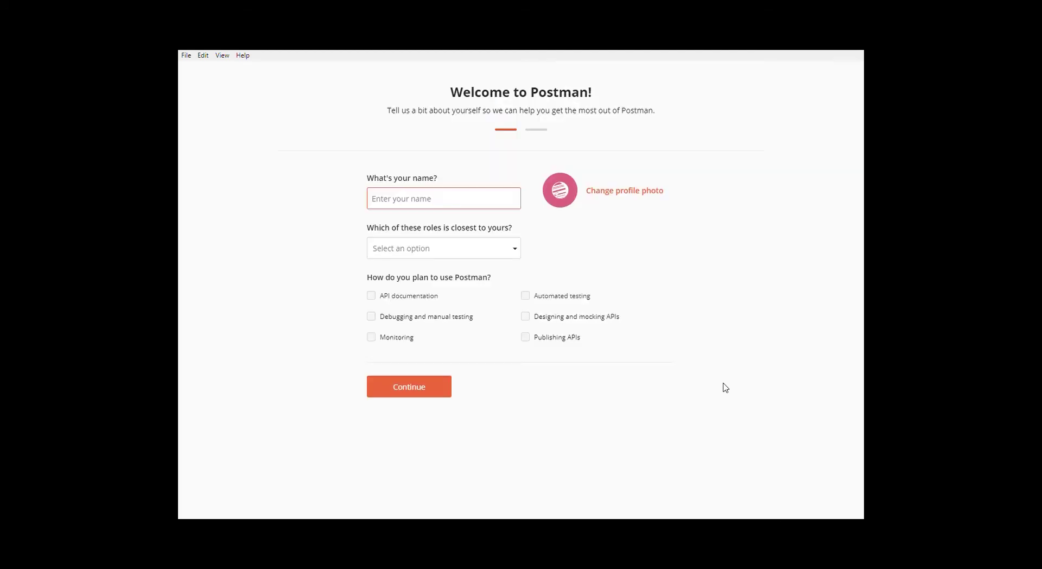
Step: Enter a display name, continue, and skip team setup with Maybe Later
{"action": "type", "text": "nera"}
{"action": "left_click", "coordinate": [430, 396]}
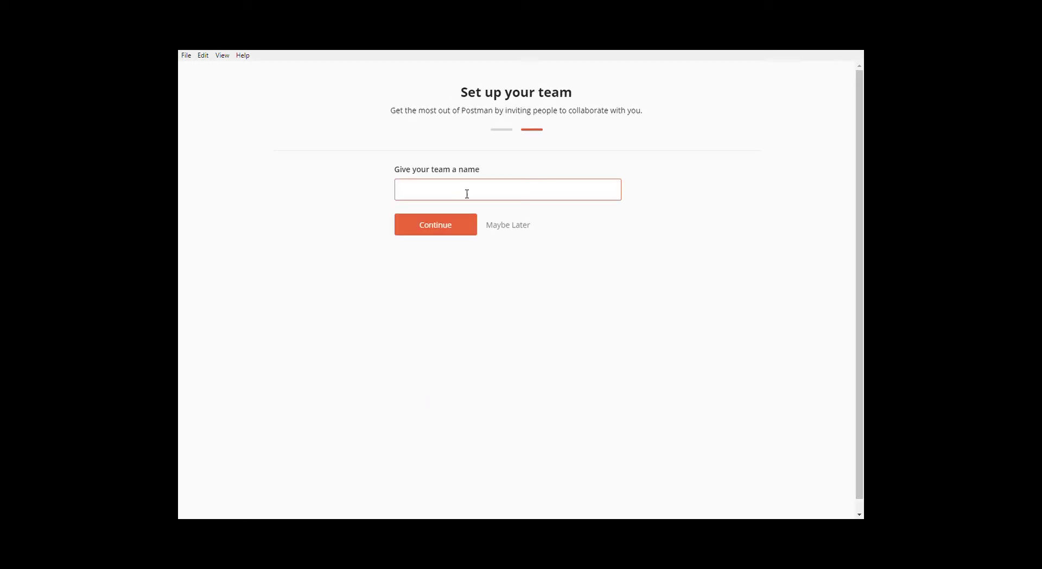
{"action": "left_click", "coordinate": [507, 225]}
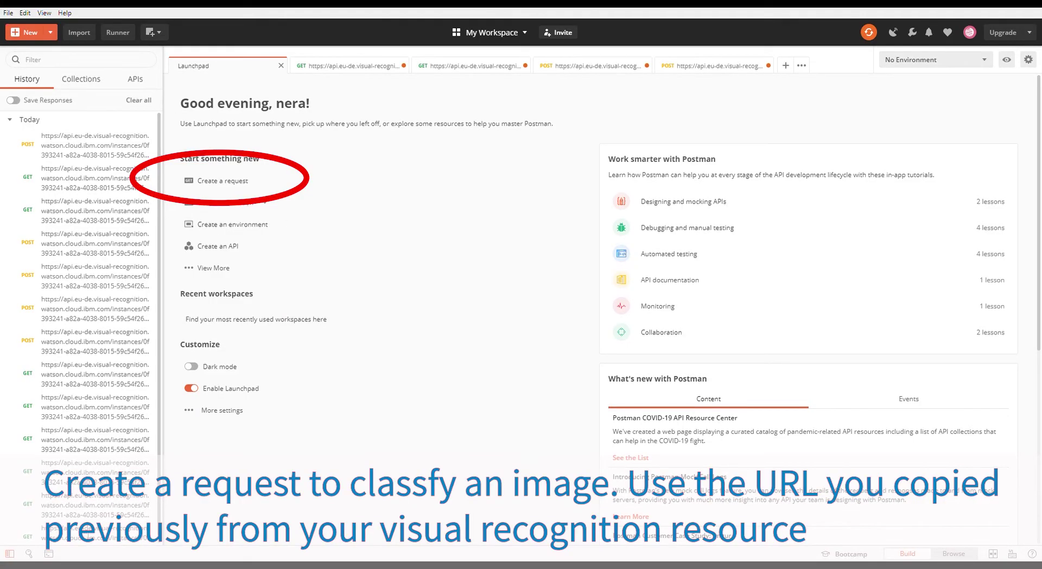
Step: Create a new GET request targeting the pasted instance URL plus /v3/classify
{"action": "left_click", "coordinate": [248, 186]}
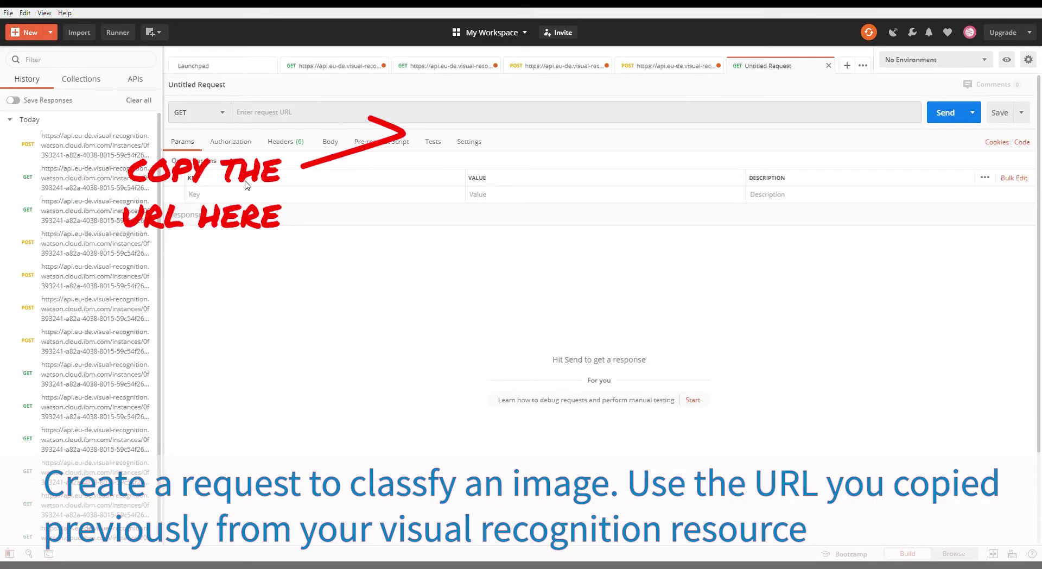
{"action": "key", "text": "ctrl+v"}
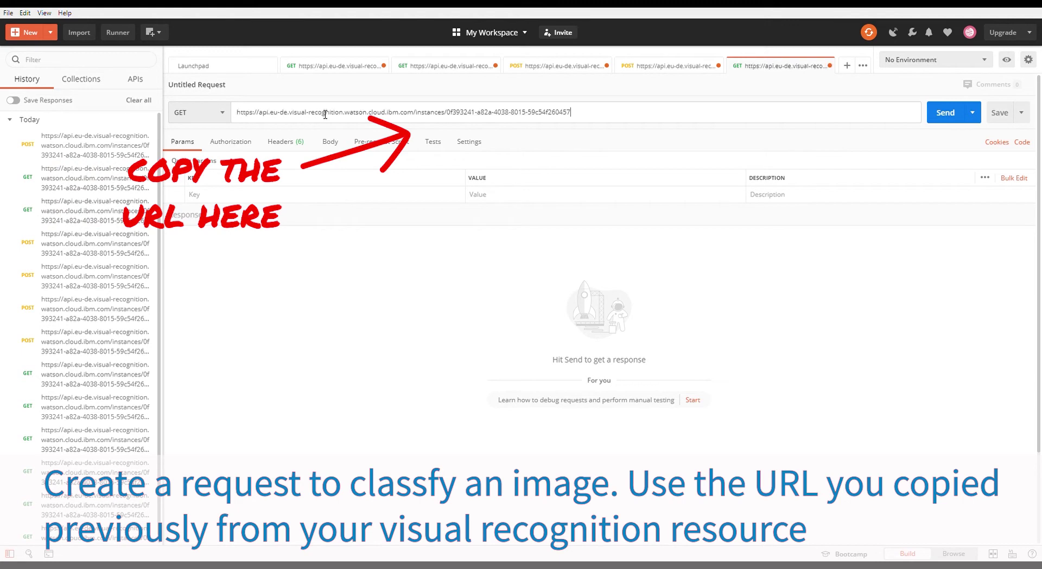
{"action": "type", "text": "/v3/class"}
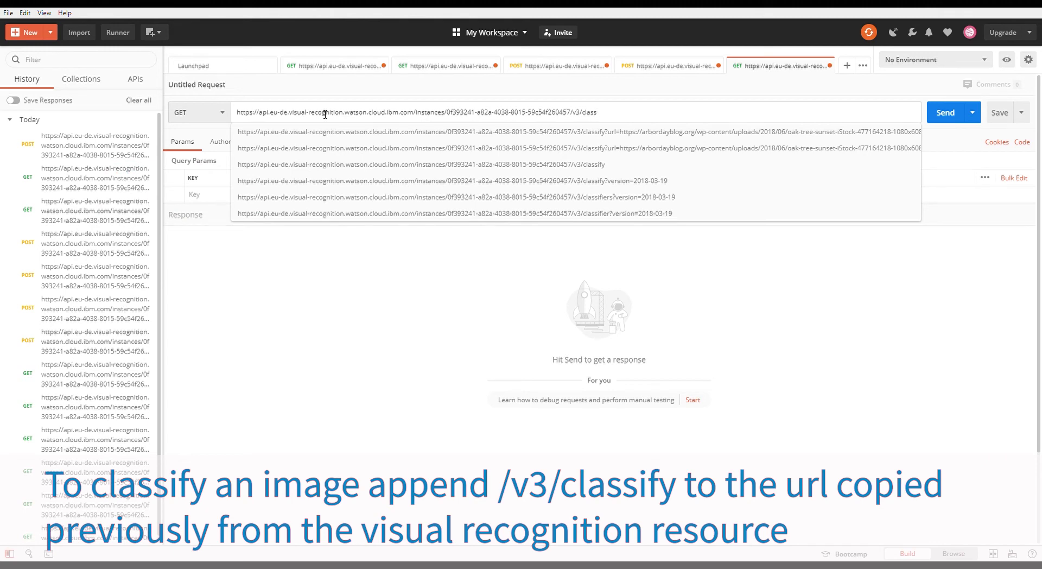
{"action": "type", "text": "ify"}
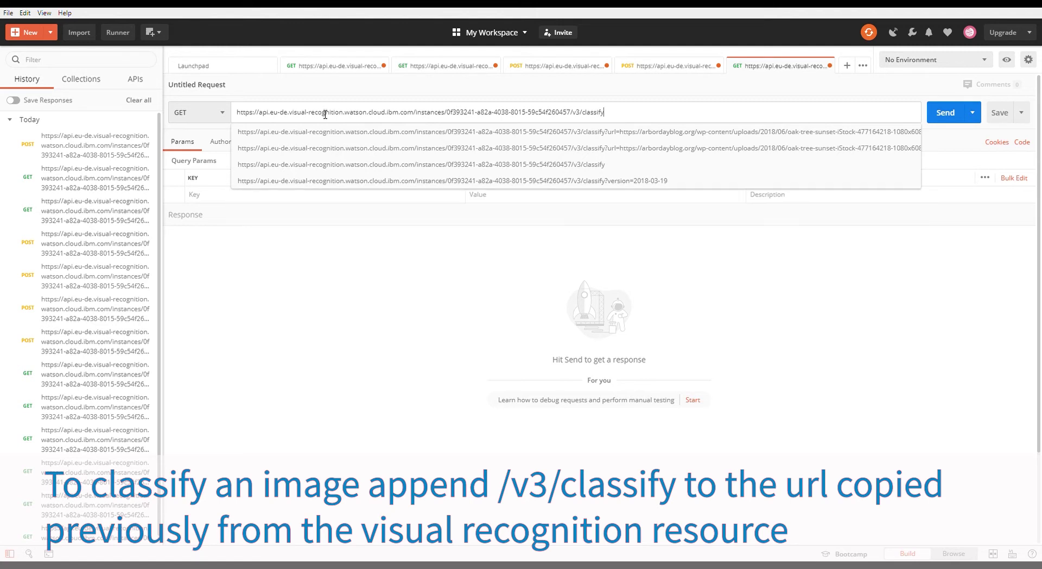
{"action": "left_click", "coordinate": [655, 220]}
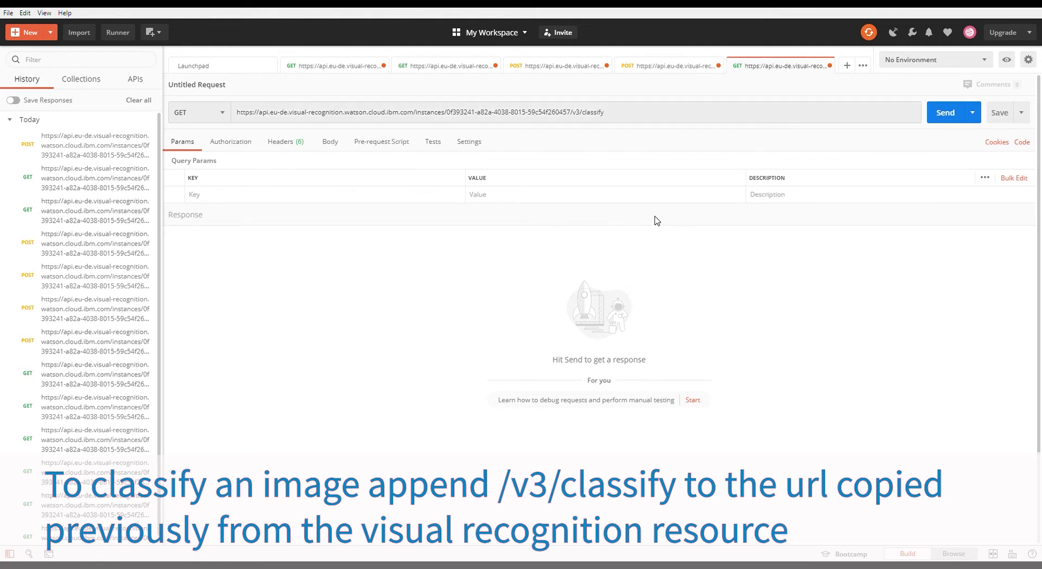
{"action": "left_click", "coordinate": [287, 196]}
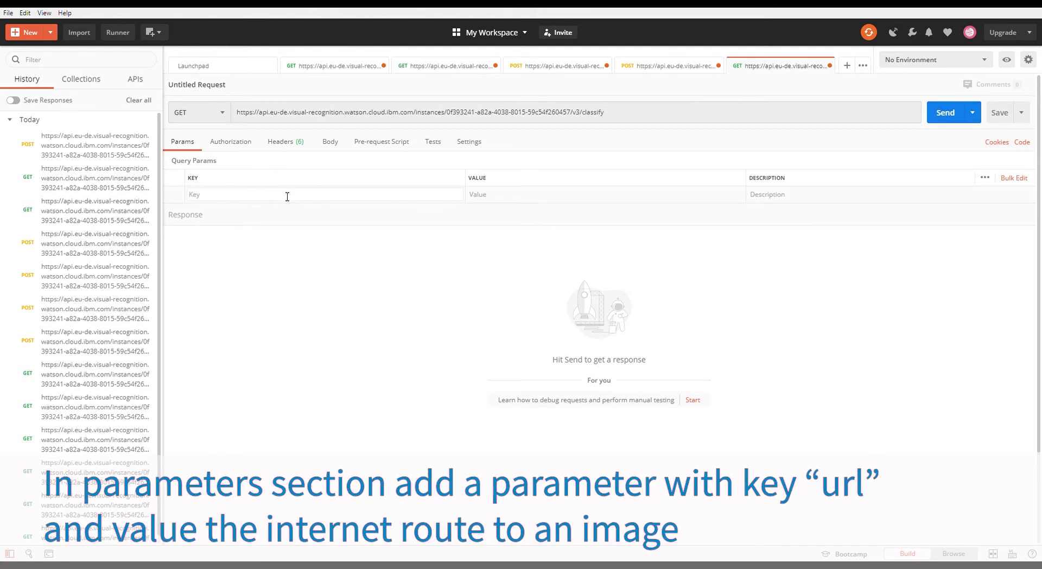
Step: Add query parameters url (the tree image link) and version 2018-03-19
{"action": "type", "text": "url"}
{"action": "left_click", "coordinate": [497, 198]}
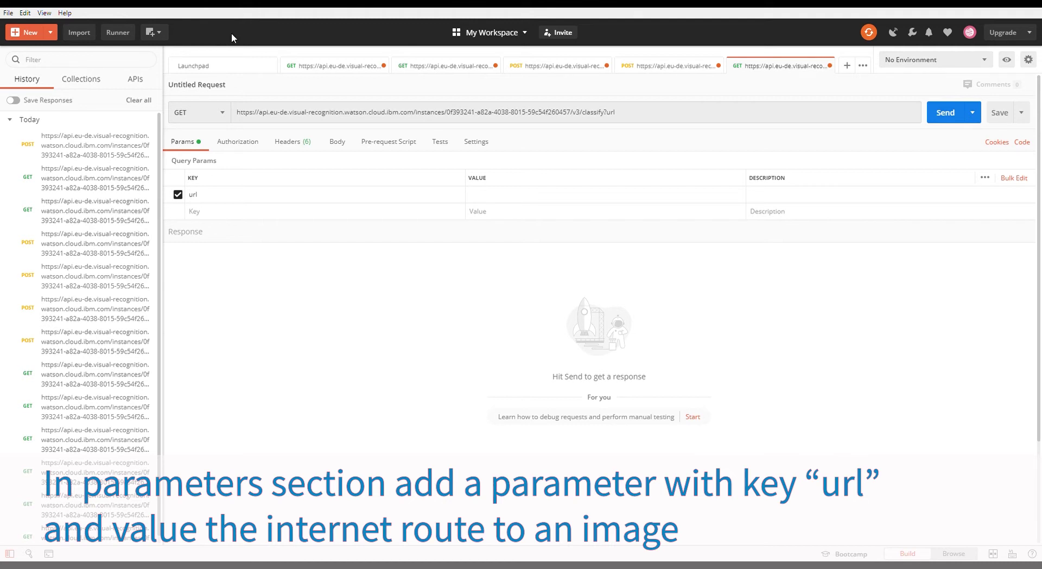
{"action": "left_click", "coordinate": [726, 196]}
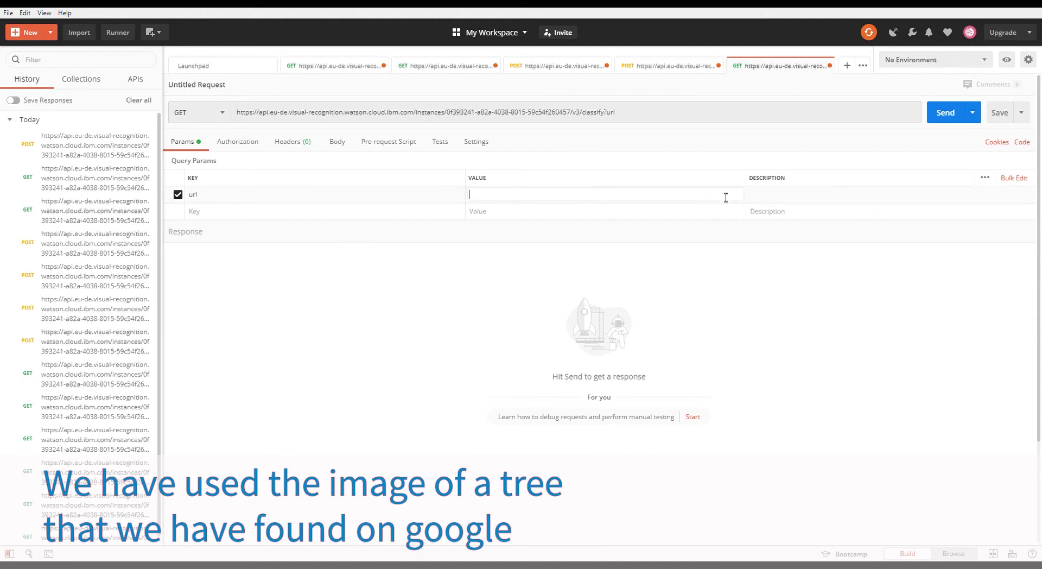
{"action": "key", "text": "ctrl+v"}
{"action": "left_click", "coordinate": [384, 216]}
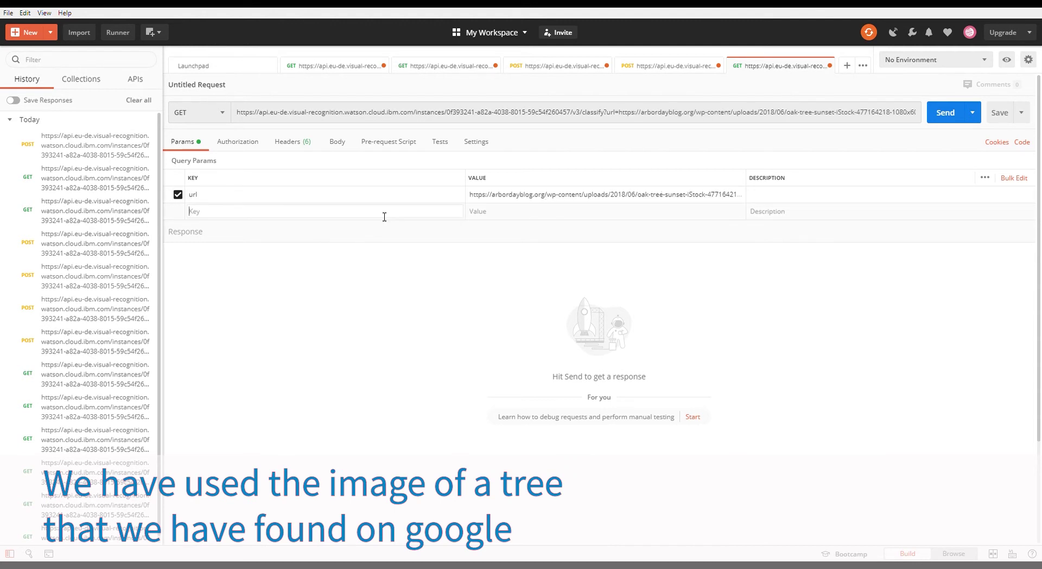
{"action": "type", "text": "version"}
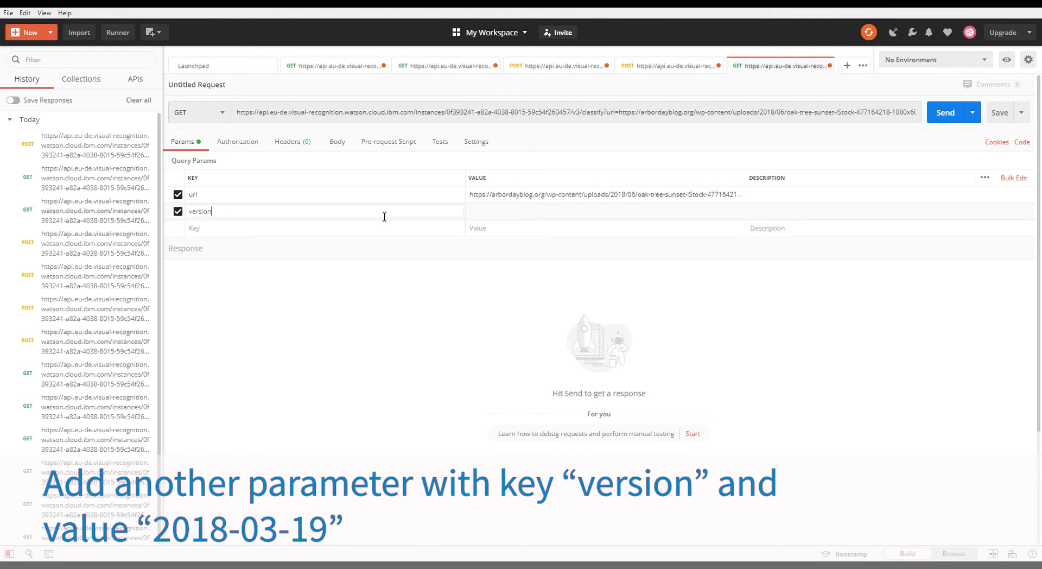
{"action": "left_click", "coordinate": [498, 217]}
{"action": "type", "text": "2018-03-19"}
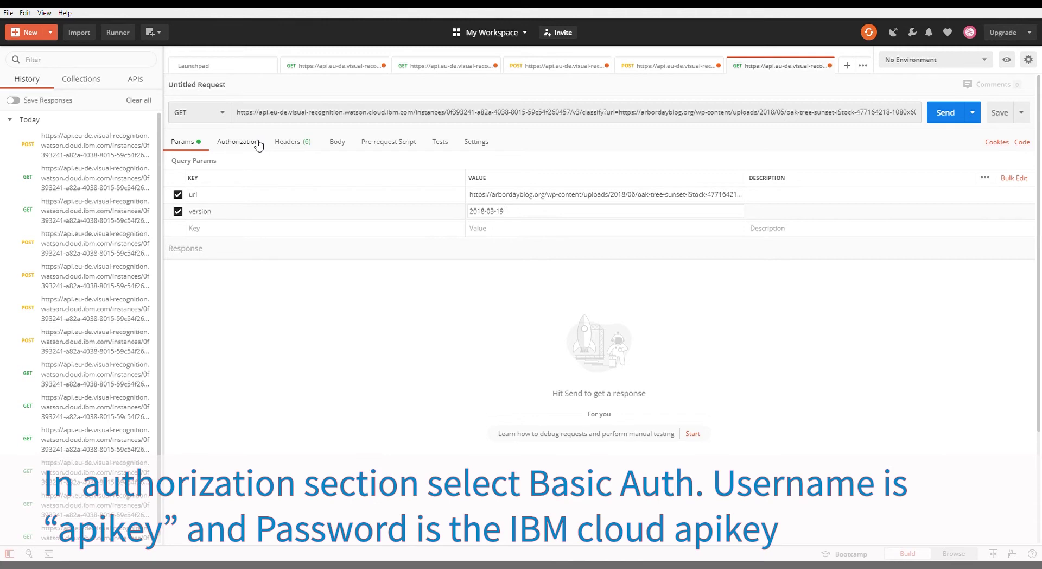
Step: Set Basic Auth with username apikey and the IBM Cloud API key pasted as password
{"action": "left_click", "coordinate": [242, 142]}
{"action": "left_click", "coordinate": [235, 183]}
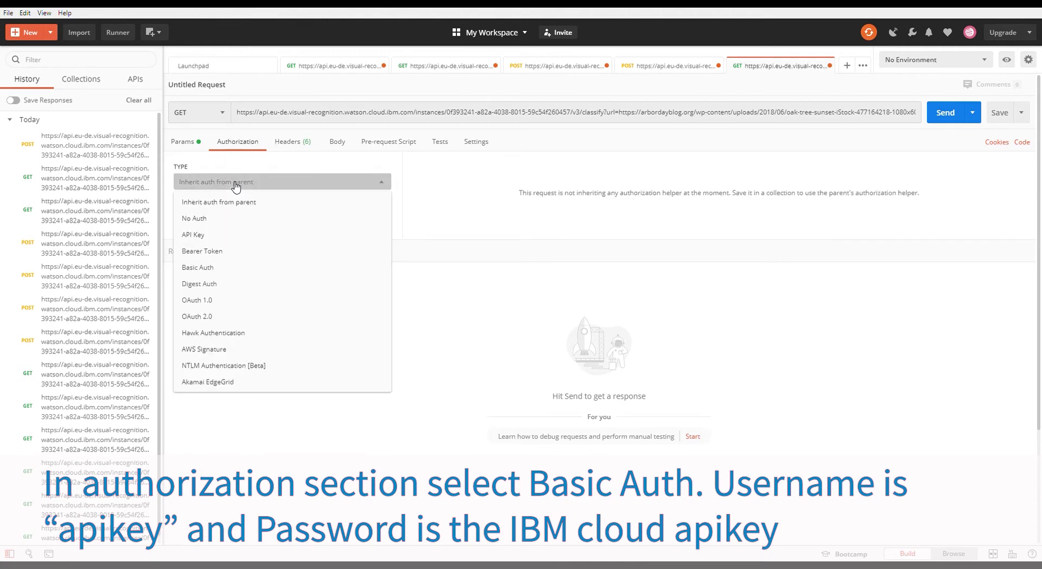
{"action": "left_click", "coordinate": [212, 268]}
{"action": "left_click", "coordinate": [689, 223]}
{"action": "key", "text": "ctrl+v"}
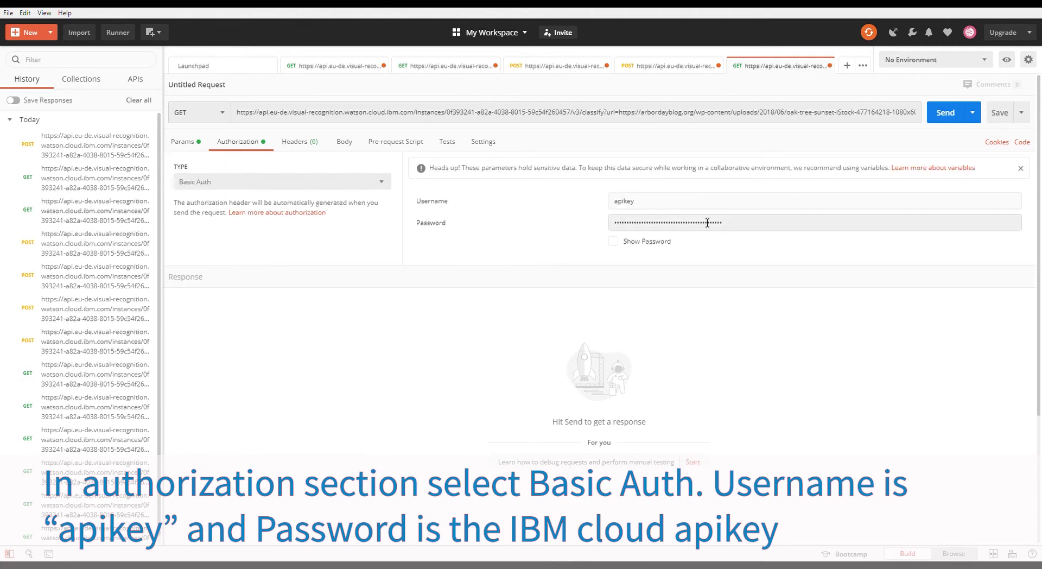
{"action": "left_click_drag", "start_coordinate": [733, 228], "coordinate": [539, 217]}
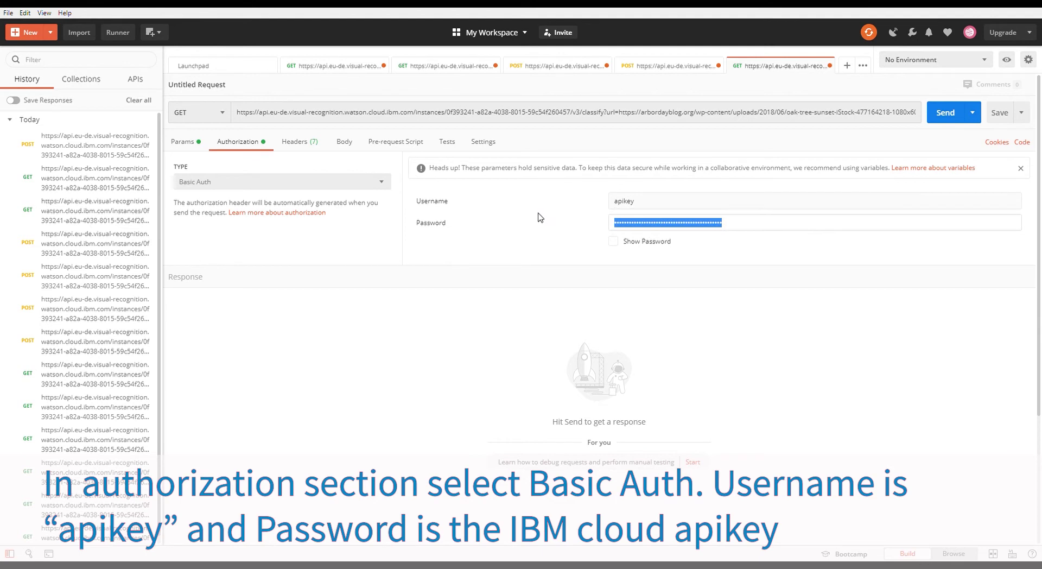
Step: Send the classify request and read the 200 OK JSON: tree and plant at 0.835
{"action": "left_click", "coordinate": [797, 219]}
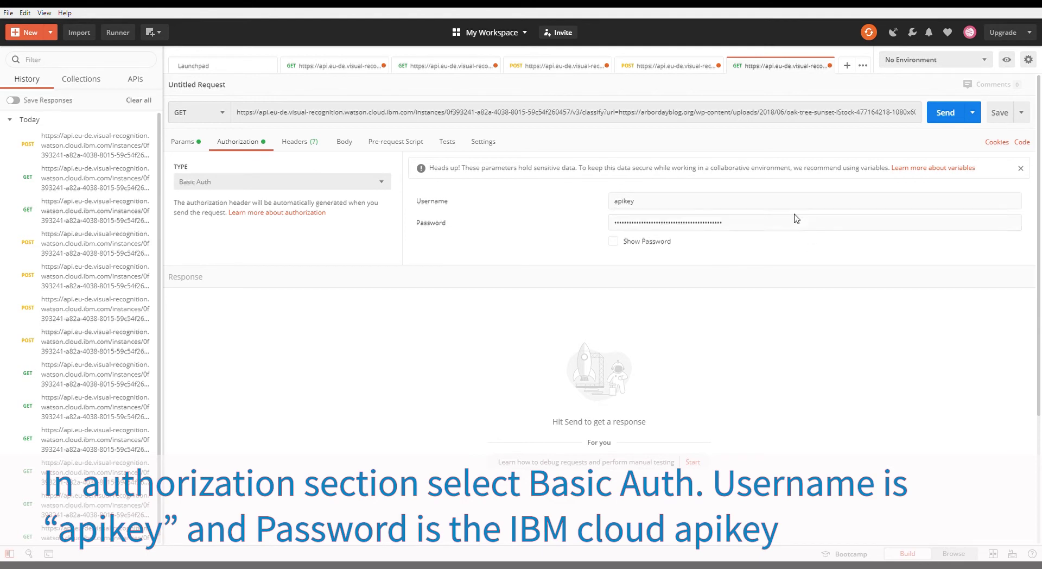
{"action": "left_click", "coordinate": [947, 116]}
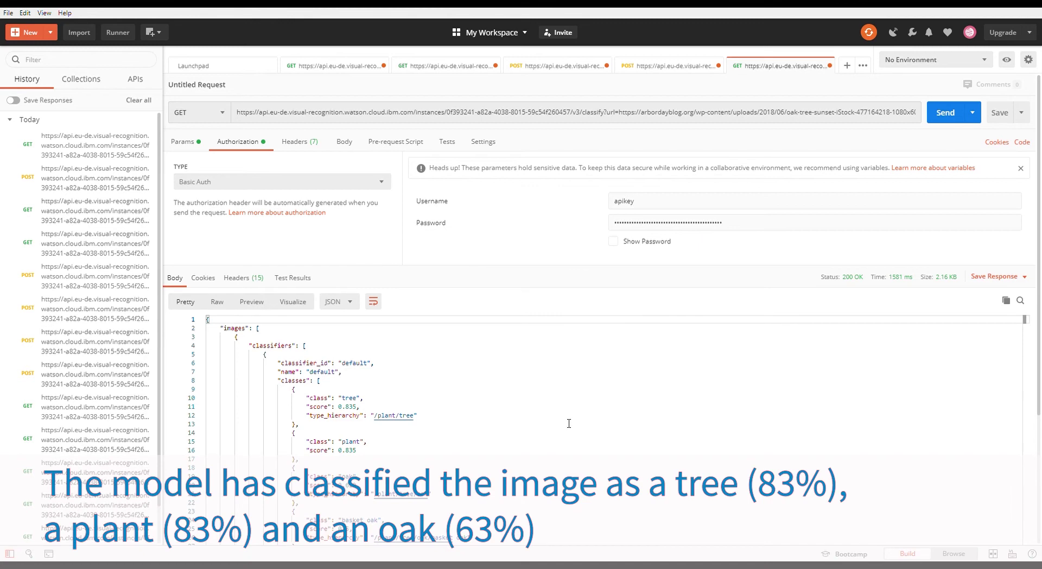
{"action": "scroll", "coordinate": [569, 423], "scroll_direction": "down", "scroll_amount": 5}
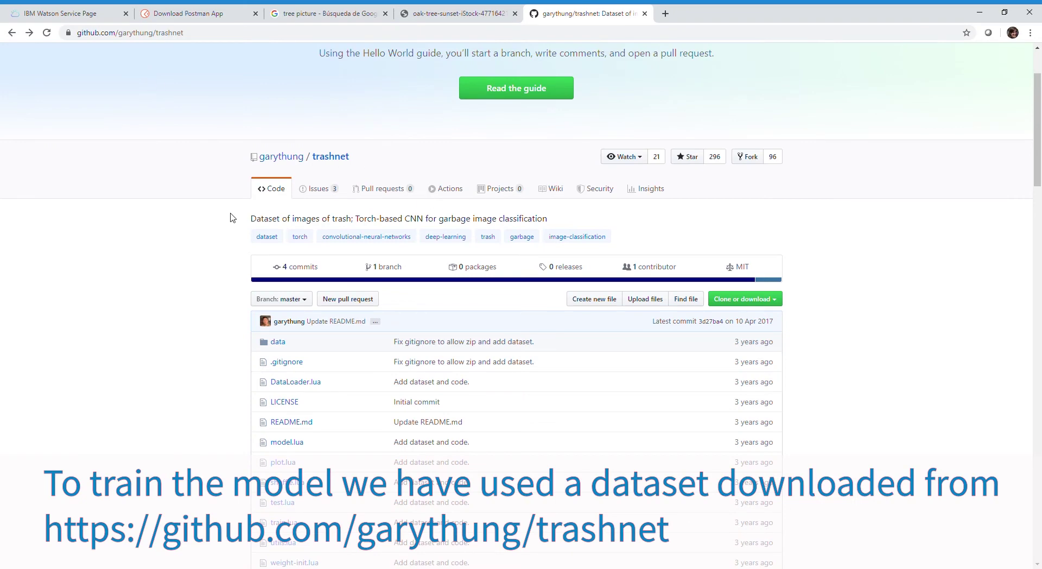
Step: Open the trashnet data folder and then the dataset-resized.zip file page
{"action": "left_click", "coordinate": [278, 343]}
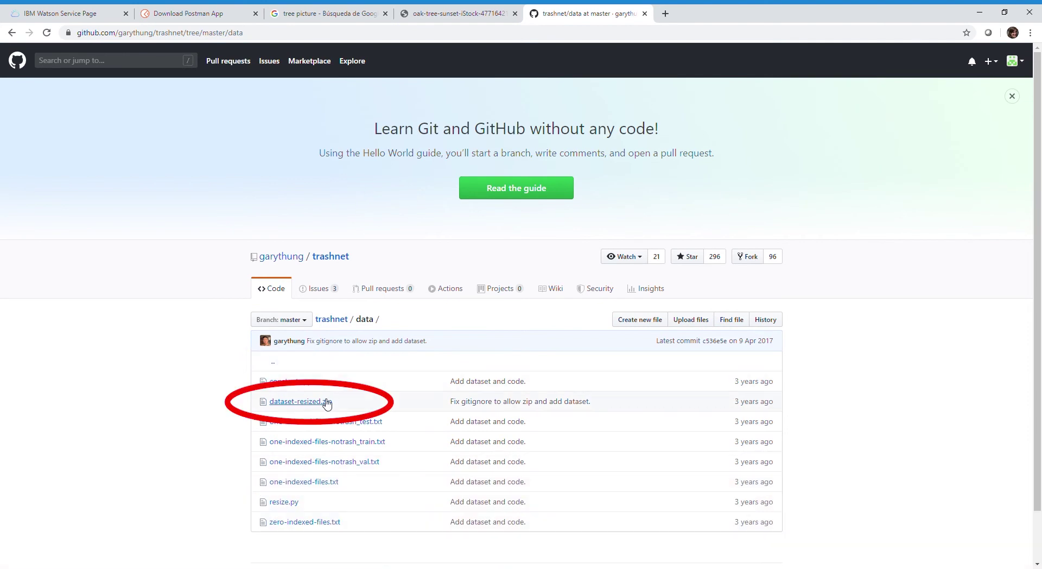
{"action": "left_click", "coordinate": [328, 402]}
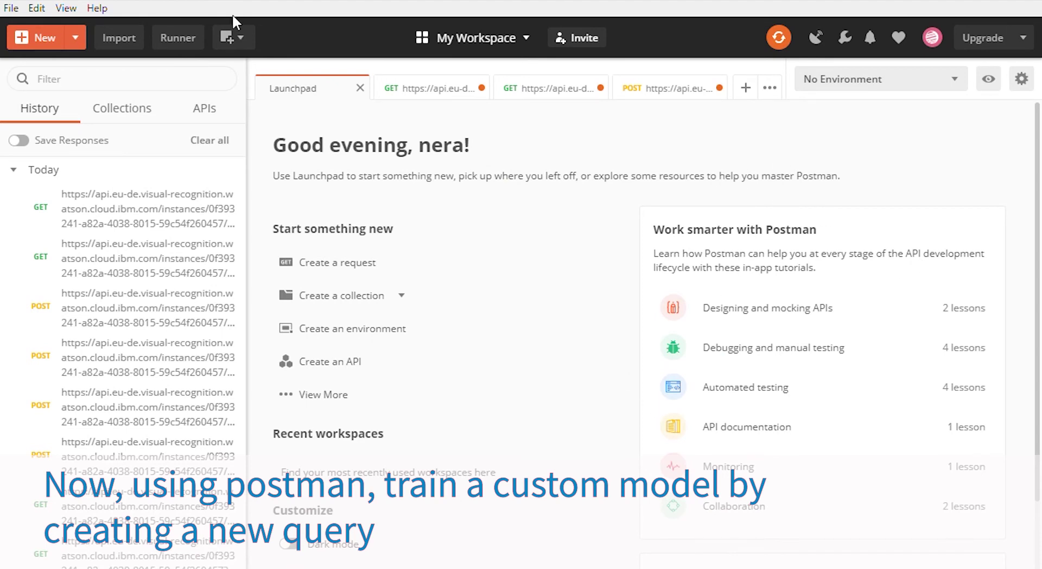
Step: Start a new POST request addressed to the pasted instance URL plus /v3/classifiers
{"action": "left_click", "coordinate": [312, 263]}
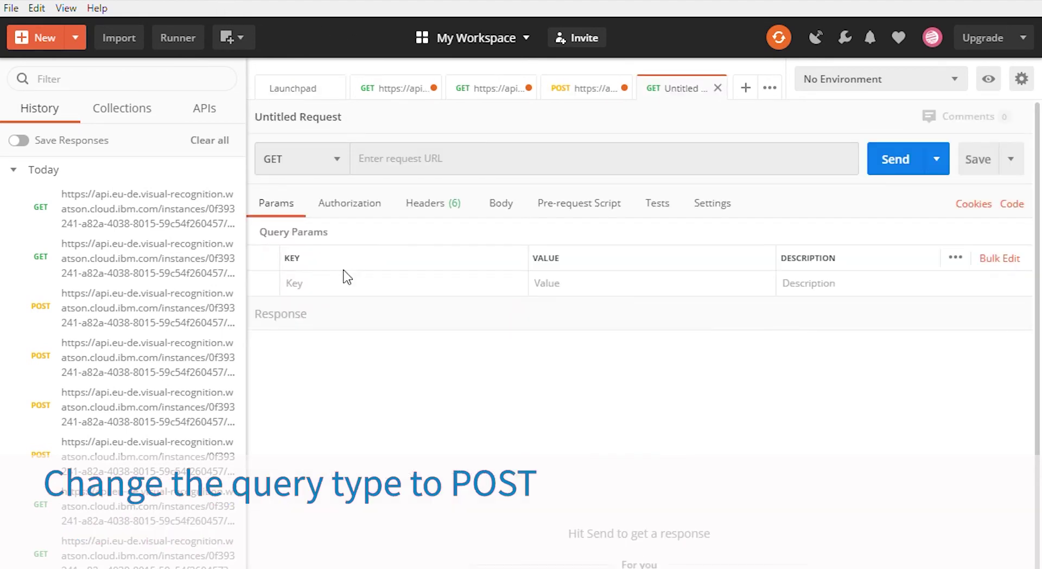
{"action": "left_click", "coordinate": [351, 162]}
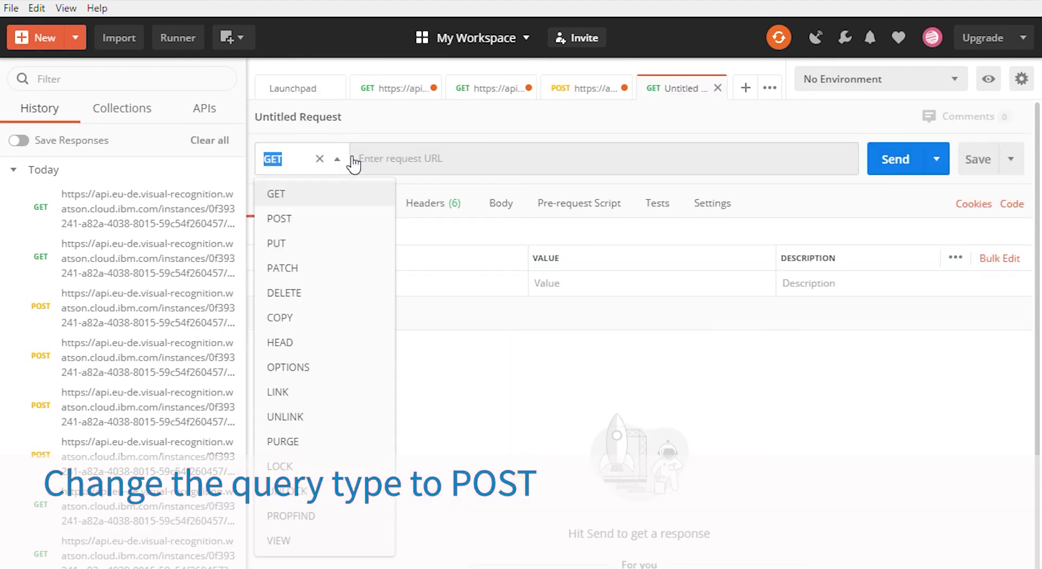
{"action": "left_click", "coordinate": [323, 217]}
{"action": "left_click", "coordinate": [434, 166]}
{"action": "key", "text": "ctrl+v"}
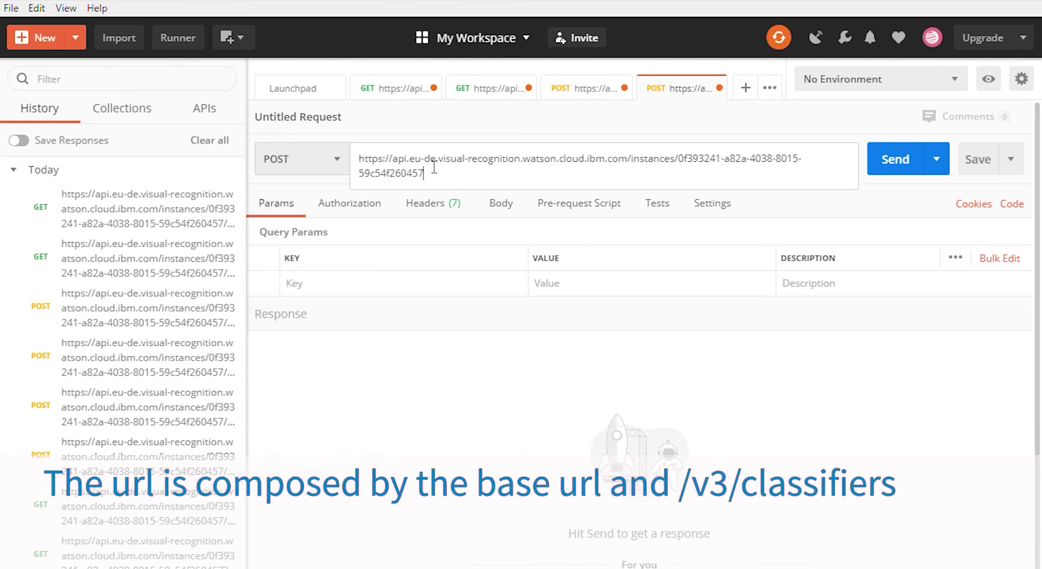
{"action": "type", "text": "/v3/"}
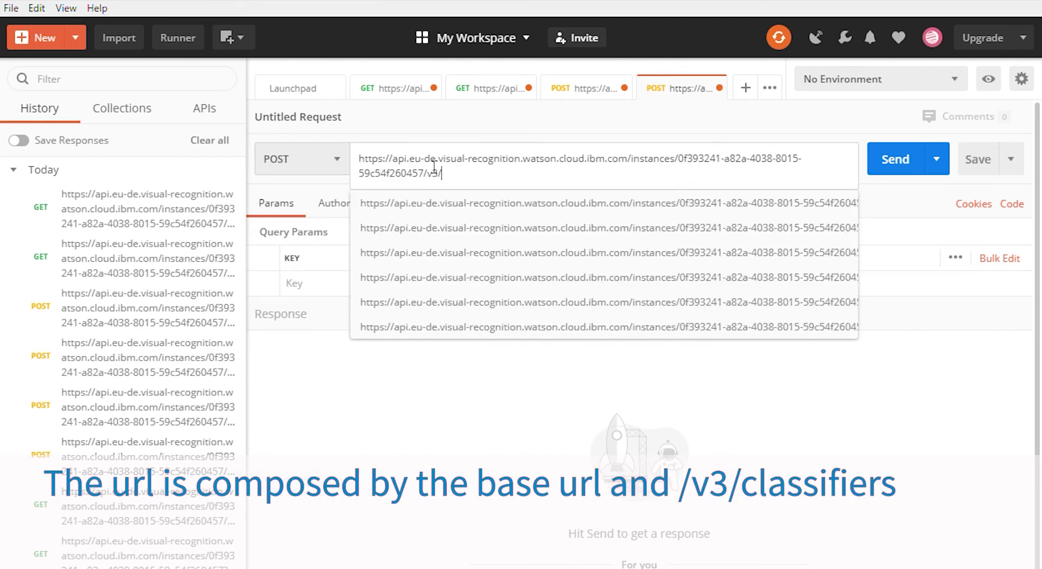
{"action": "type", "text": "classiv"}
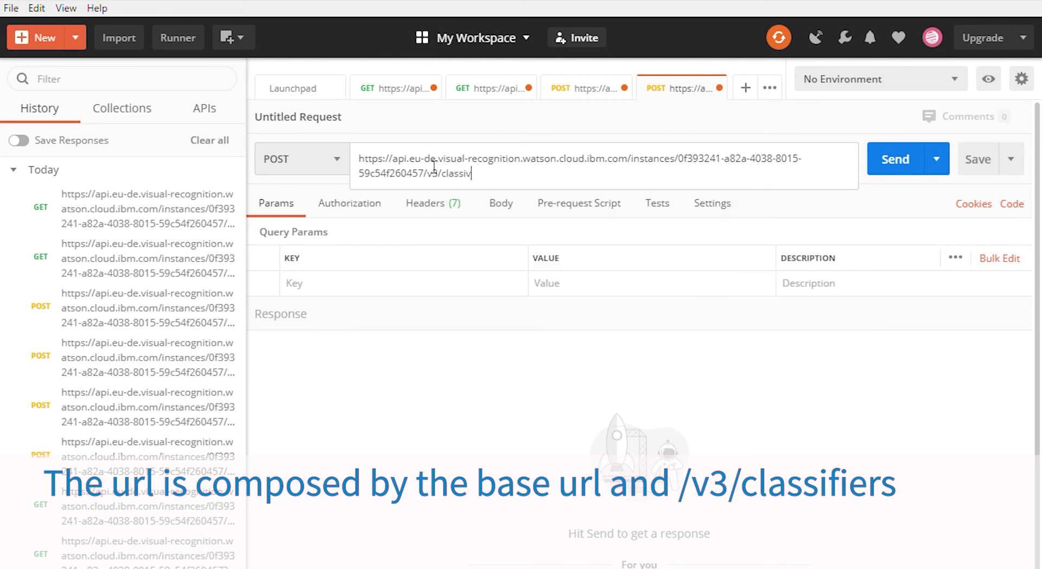
{"action": "key", "text": "BackSpace"}
{"action": "type", "text": "fiers"}
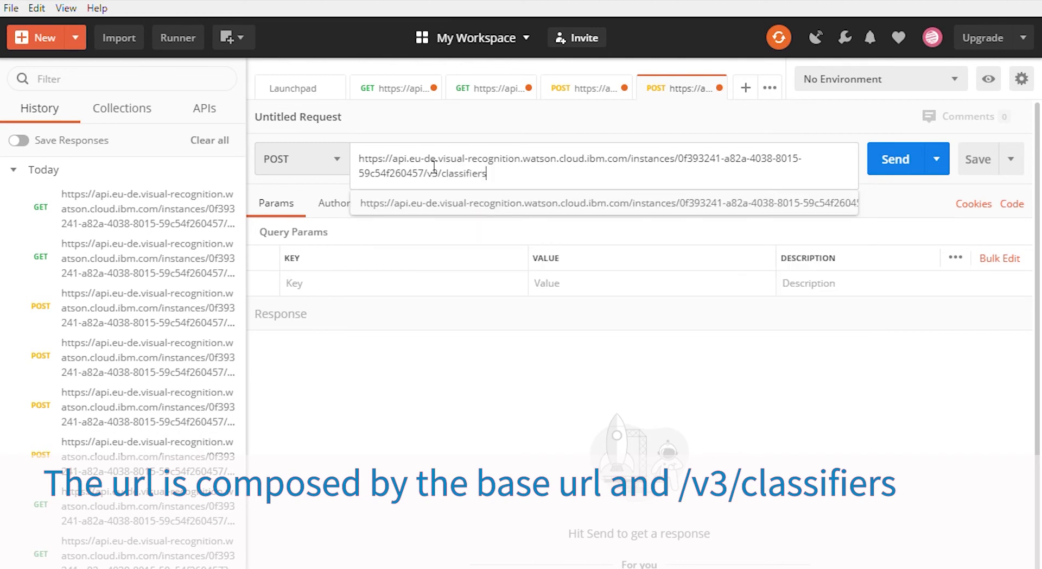
{"action": "left_click", "coordinate": [312, 290]}
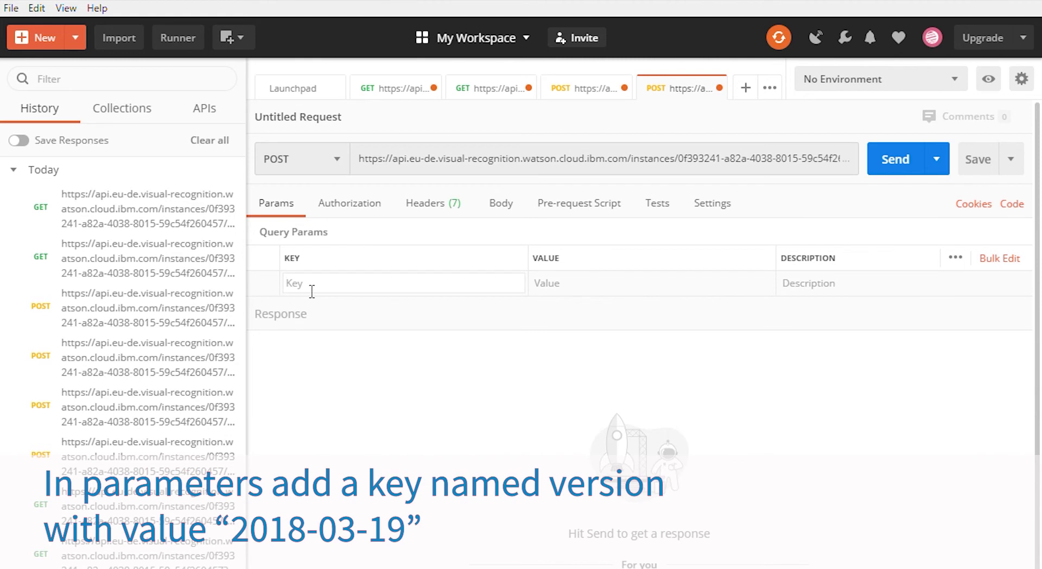
Step: Add query parameter version=2018-03-19 and set Basic Auth with the API key as password
{"action": "type", "text": "version"}
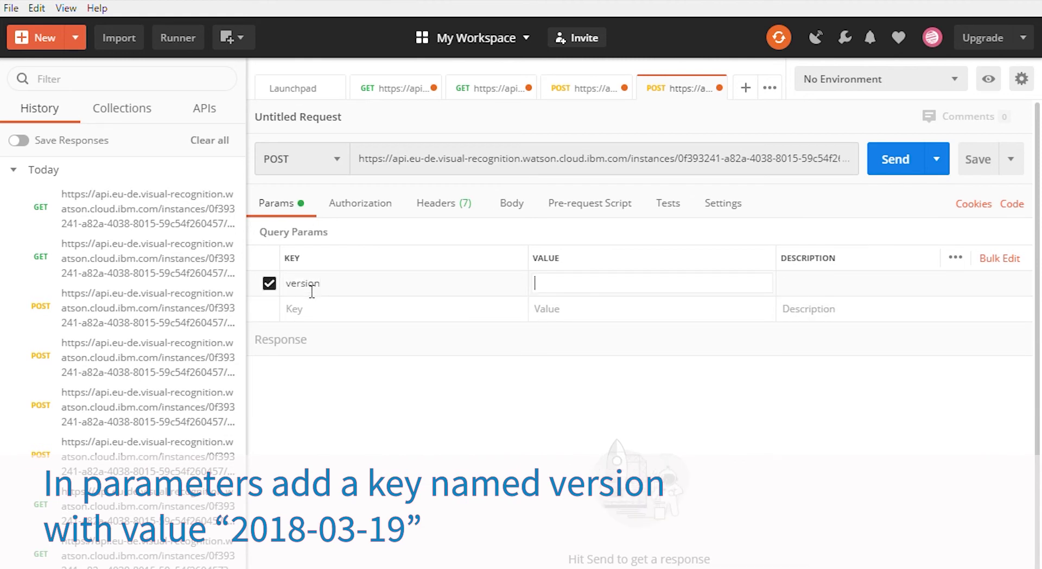
{"action": "type", "text": "2018-03-19"}
{"action": "left_click", "coordinate": [369, 207]}
{"action": "left_click", "coordinate": [320, 266]}
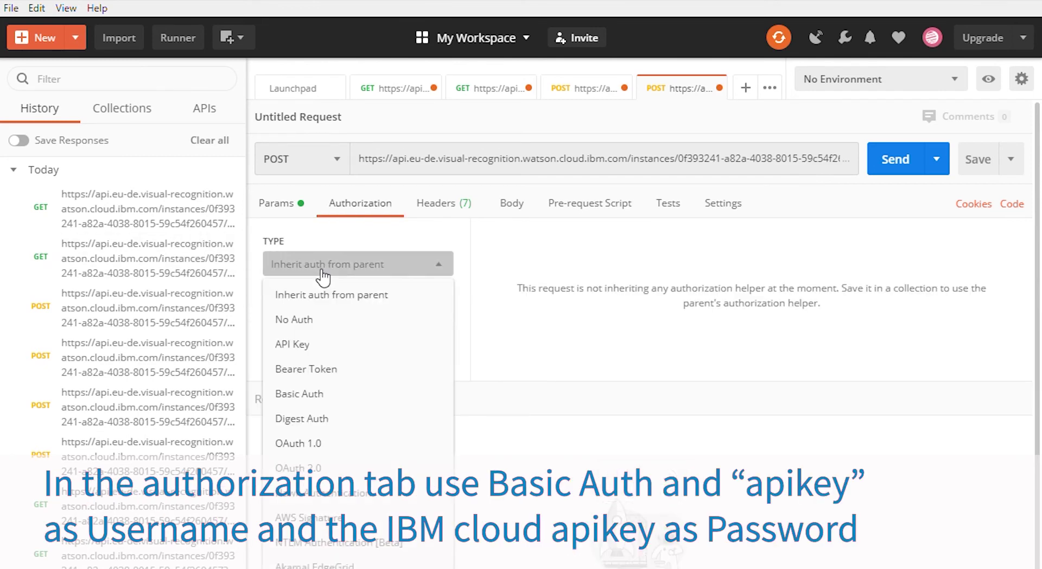
{"action": "left_click", "coordinate": [345, 396]}
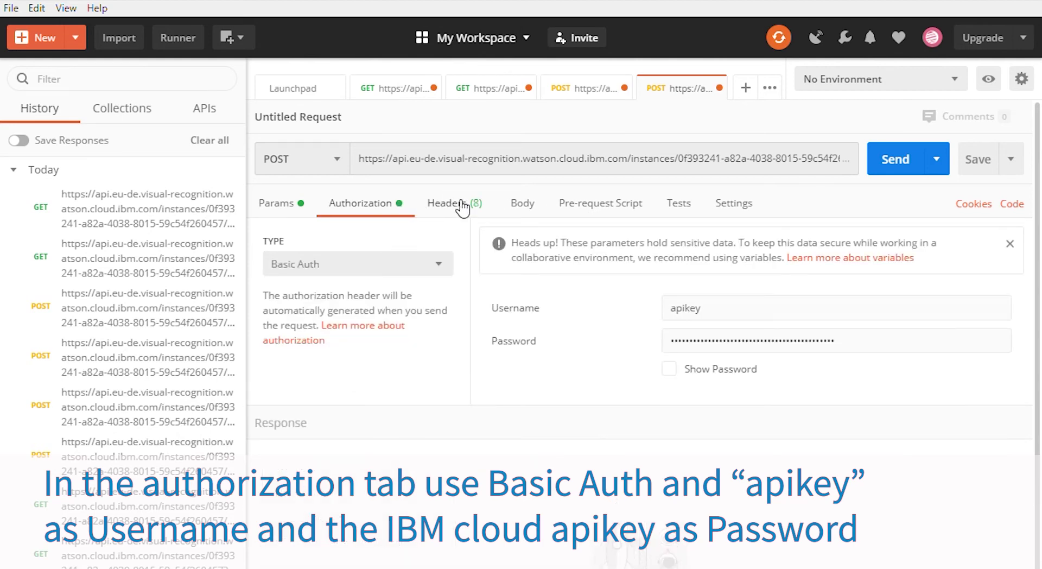
{"action": "left_click", "coordinate": [870, 339]}
{"action": "key", "text": "ctrl+a"}
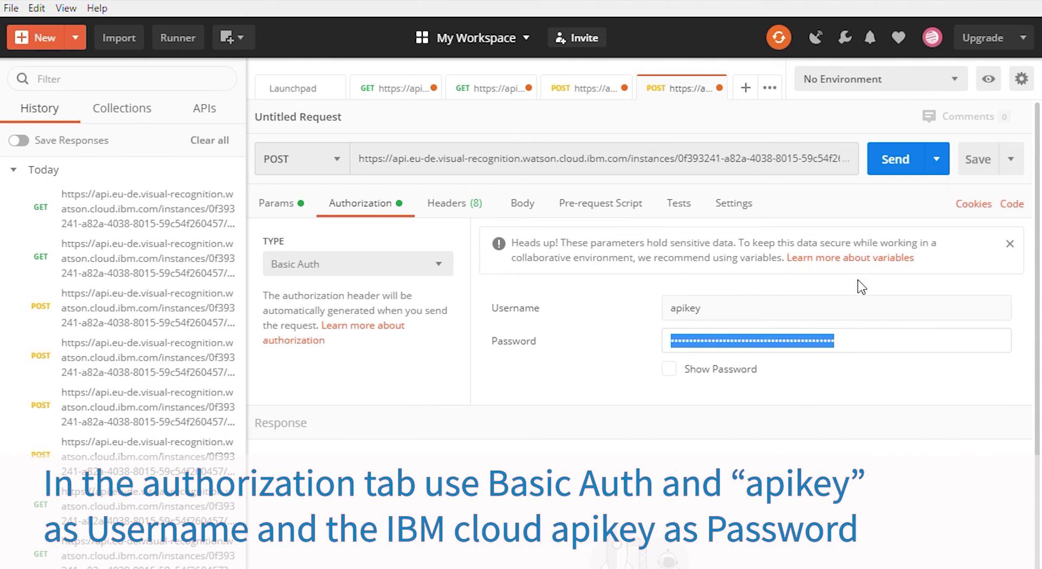
{"action": "left_click", "coordinate": [895, 339]}
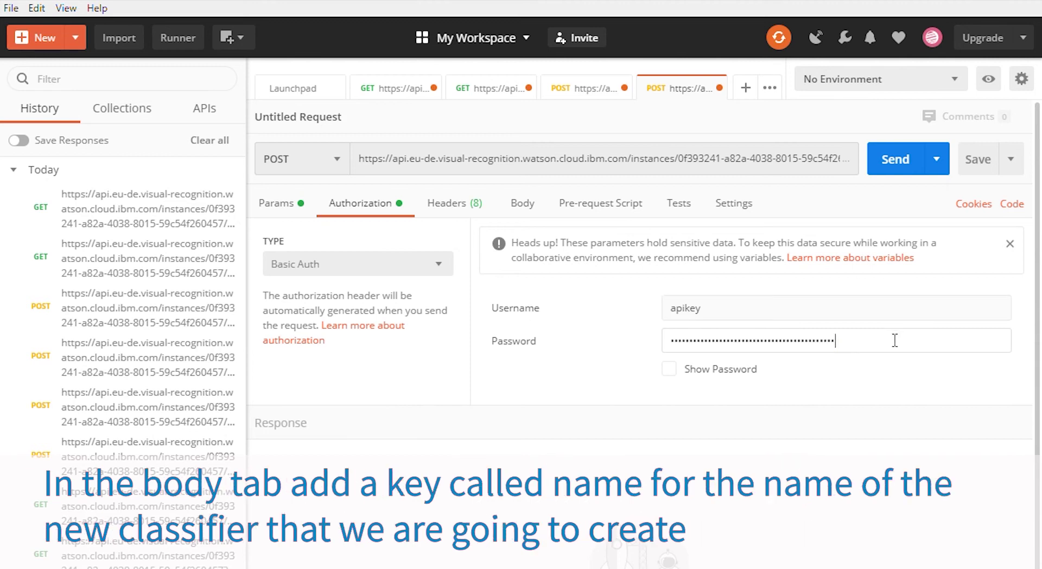
Step: Make the body form-data and add the key name with value dataset
{"action": "left_click", "coordinate": [529, 208]}
{"action": "left_click", "coordinate": [364, 237]}
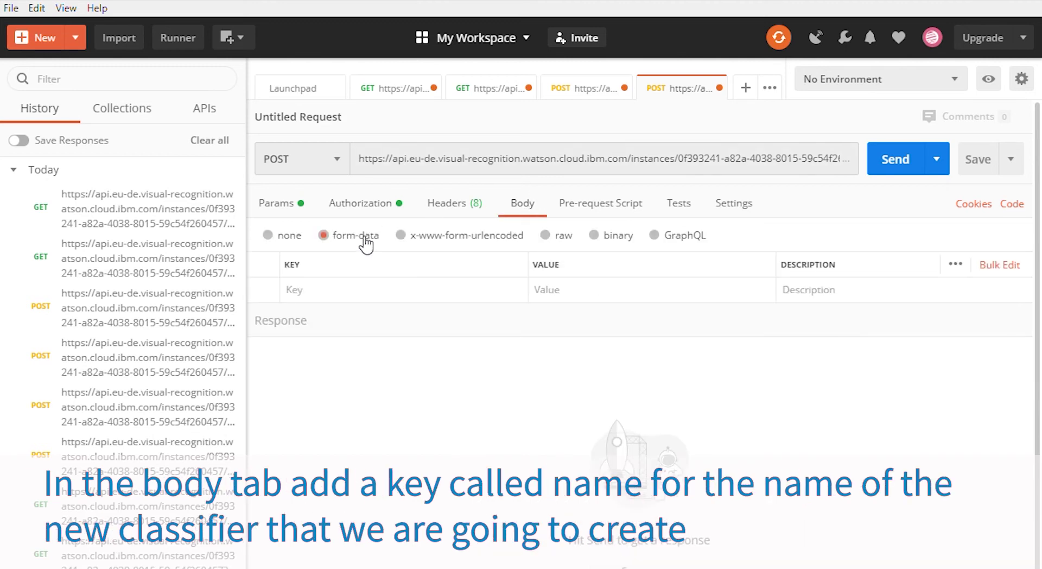
{"action": "left_click", "coordinate": [344, 291]}
{"action": "left_click", "coordinate": [520, 305]}
{"action": "left_click", "coordinate": [473, 297]}
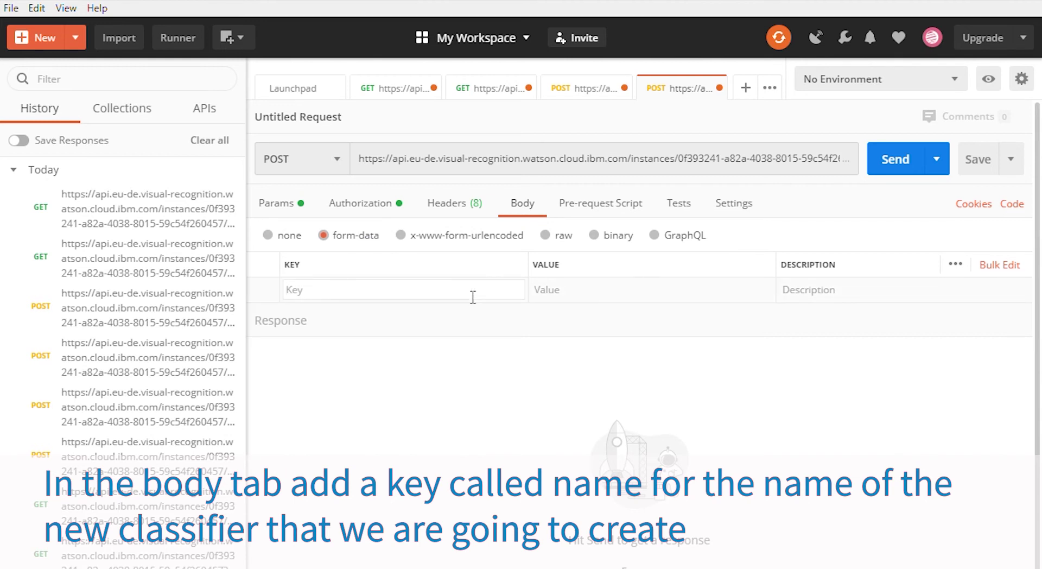
{"action": "type", "text": "name"}
{"action": "left_click", "coordinate": [619, 301]}
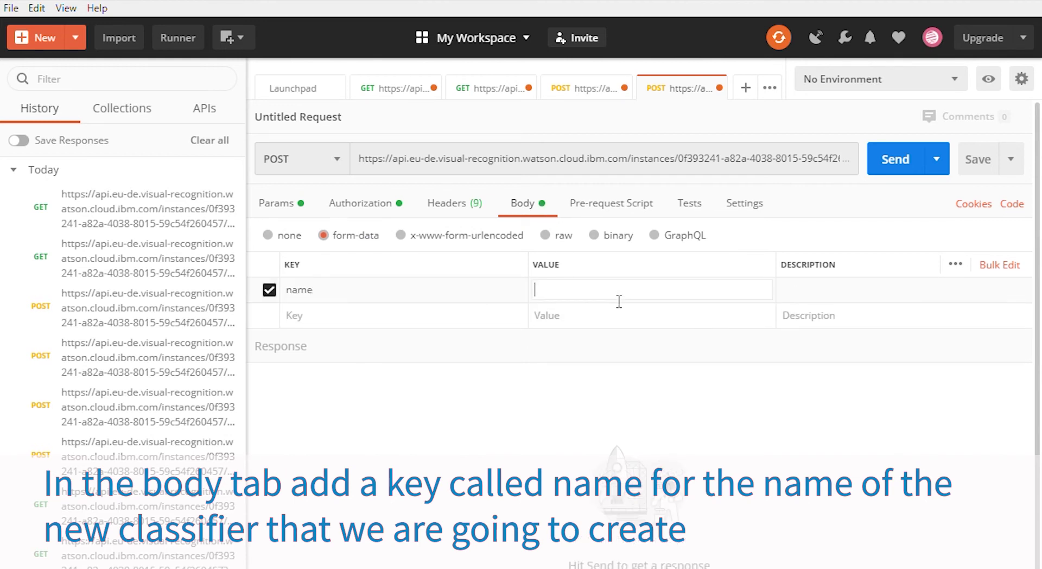
{"action": "type", "text": "dataset"}
Step: Switch the next form-data rows to File type
{"action": "left_click", "coordinate": [509, 321]}
{"action": "left_click", "coordinate": [502, 369]}
{"action": "left_click", "coordinate": [510, 341]}
{"action": "left_click", "coordinate": [514, 394]}
{"action": "left_click", "coordinate": [510, 367]}
{"action": "left_click", "coordinate": [514, 418]}
{"action": "left_click", "coordinate": [511, 392]}
{"action": "left_click", "coordinate": [514, 441]}
{"action": "left_click", "coordinate": [514, 418]}
{"action": "left_click", "coordinate": [497, 456]}
{"action": "left_click", "coordinate": [514, 443]}
{"action": "left_click", "coordinate": [497, 507]}
Step: Attach cardboard.zip, glass.zip, metal.zip, paper.zip, plastic.zip and trash.zip to the file rows
{"action": "left_click", "coordinate": [545, 315]}
{"action": "double_click", "coordinate": [268, 245]}
{"action": "left_click", "coordinate": [564, 340]}
{"action": "double_click", "coordinate": [195, 265]}
{"action": "left_click", "coordinate": [563, 366]}
{"action": "double_click", "coordinate": [178, 281]}
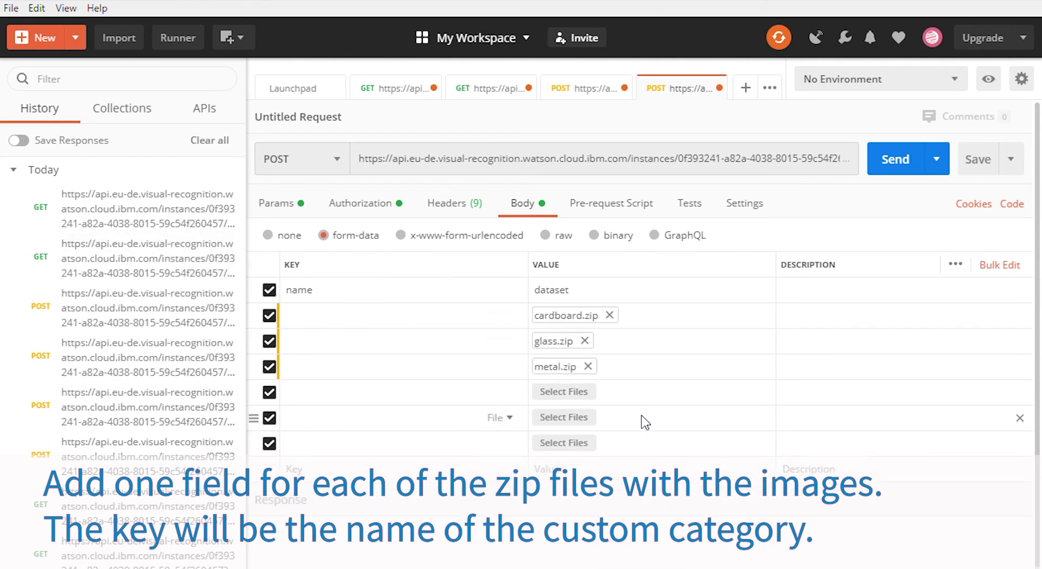
{"action": "left_click", "coordinate": [563, 392]}
{"action": "double_click", "coordinate": [191, 296]}
{"action": "left_click", "coordinate": [563, 416]}
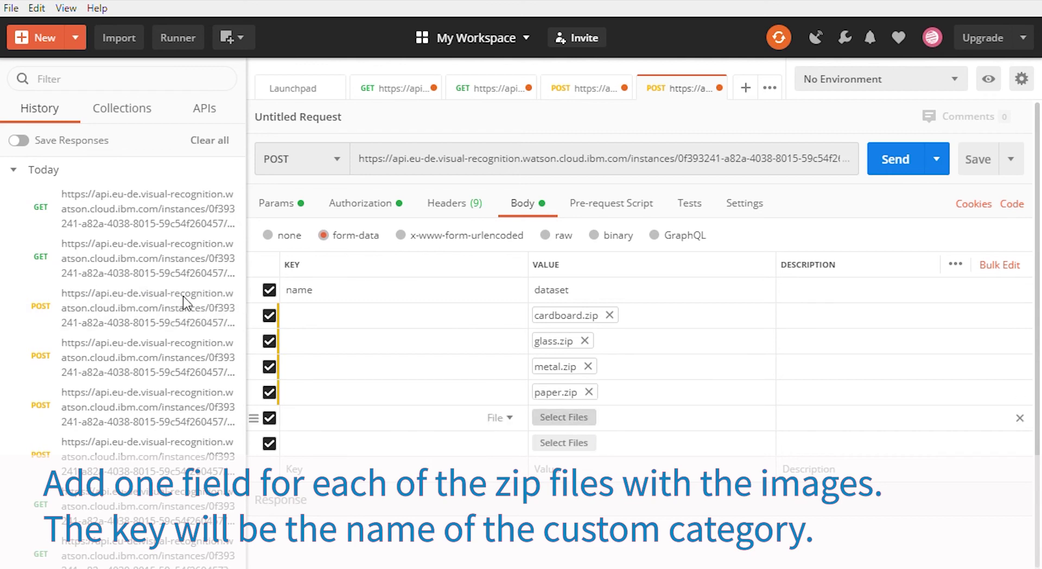
{"action": "double_click", "coordinate": [198, 310]}
{"action": "left_click", "coordinate": [563, 443]}
{"action": "double_click", "coordinate": [201, 326]}
Step: Name the file keys cardboard_positive_examples, glass_positive_examples, metal_positive_examples and paper_positive_examples
{"action": "left_click", "coordinate": [343, 320]}
{"action": "type", "text": "cardboard_positive_examples"}
{"action": "left_click", "coordinate": [363, 348]}
{"action": "type", "text": "glass_positive_examples"}
{"action": "left_click", "coordinate": [384, 379]}
{"action": "type", "text": "metal_positive_examples"}
{"action": "left_click", "coordinate": [386, 389]}
{"action": "type", "text": "paper_positi"}
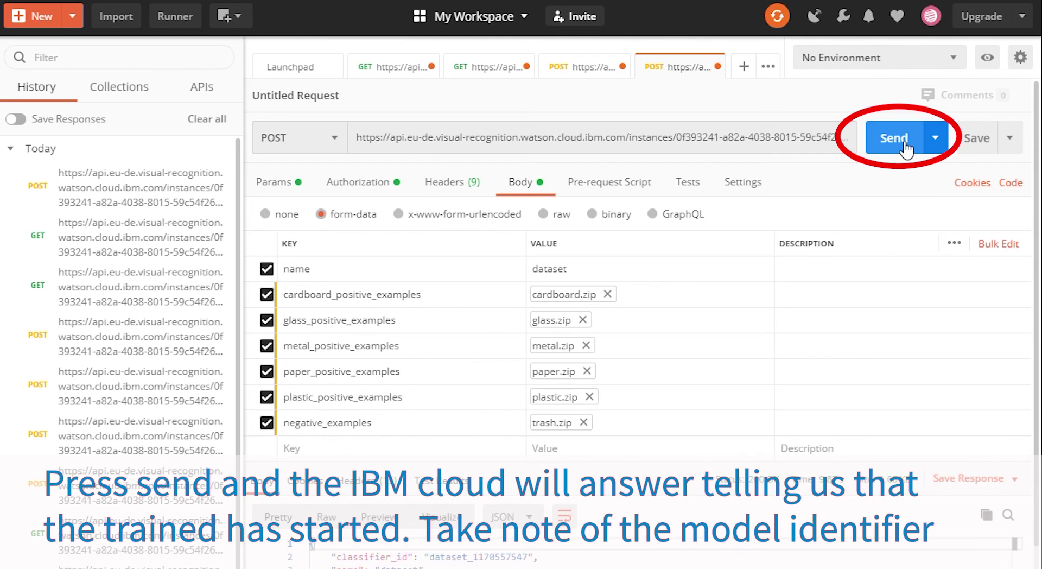
{"action": "scroll", "coordinate": [905, 147], "scroll_direction": "down", "scroll_amount": 5}
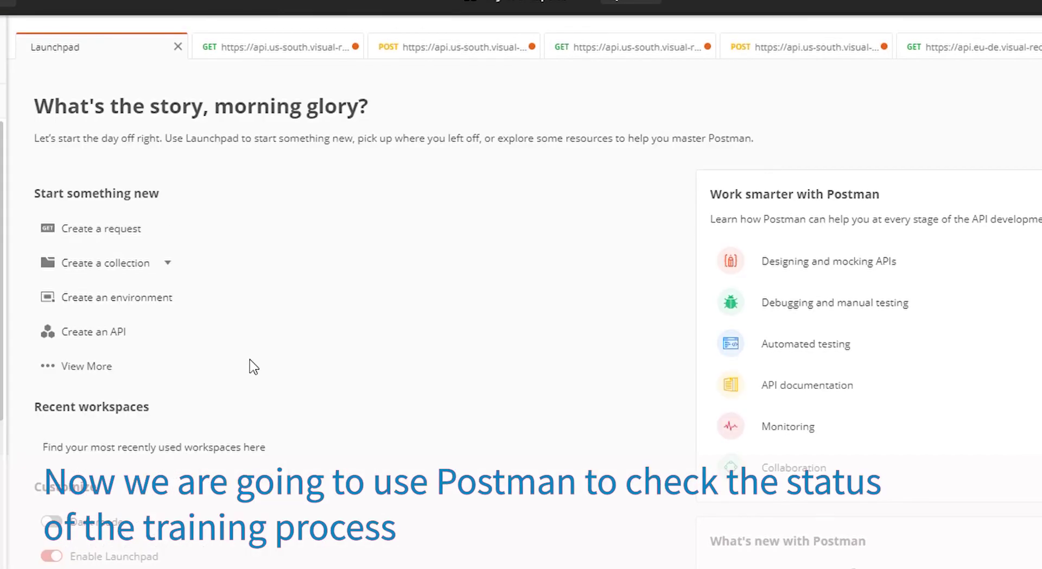
Step: Create a new request to the instance URL's /v3/classifiers?version=2018-03-19 endpoint
{"action": "left_click", "coordinate": [117, 231]}
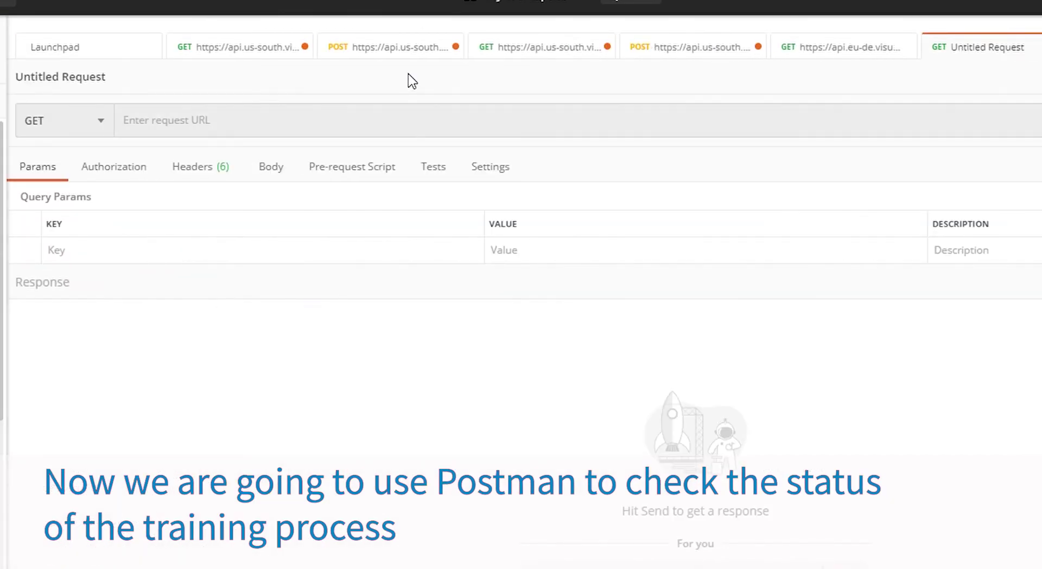
{"action": "left_click", "coordinate": [409, 120]}
{"action": "key", "text": "ctrl+v"}
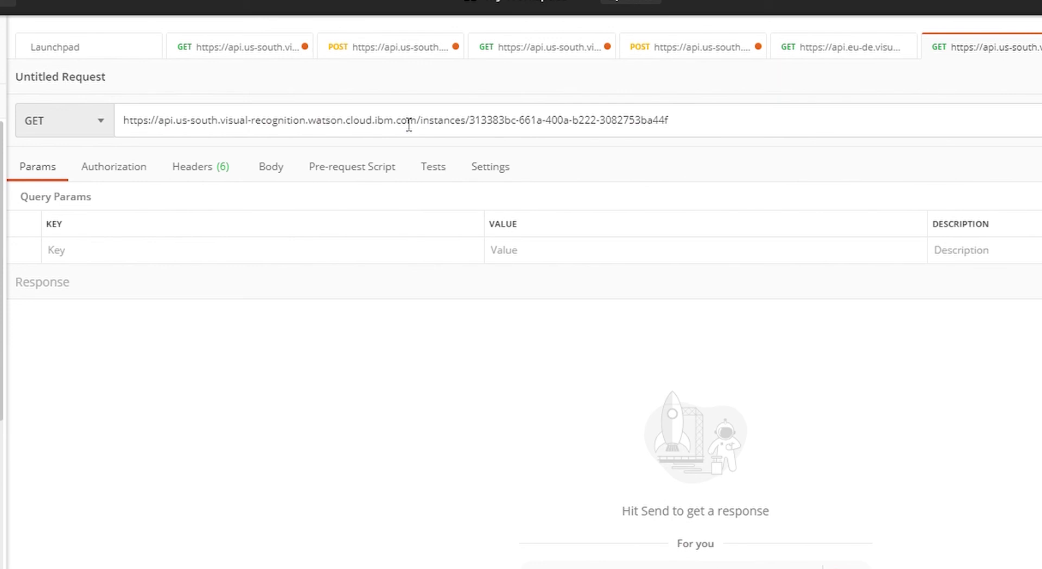
{"action": "type", "text": "/v3/classi"}
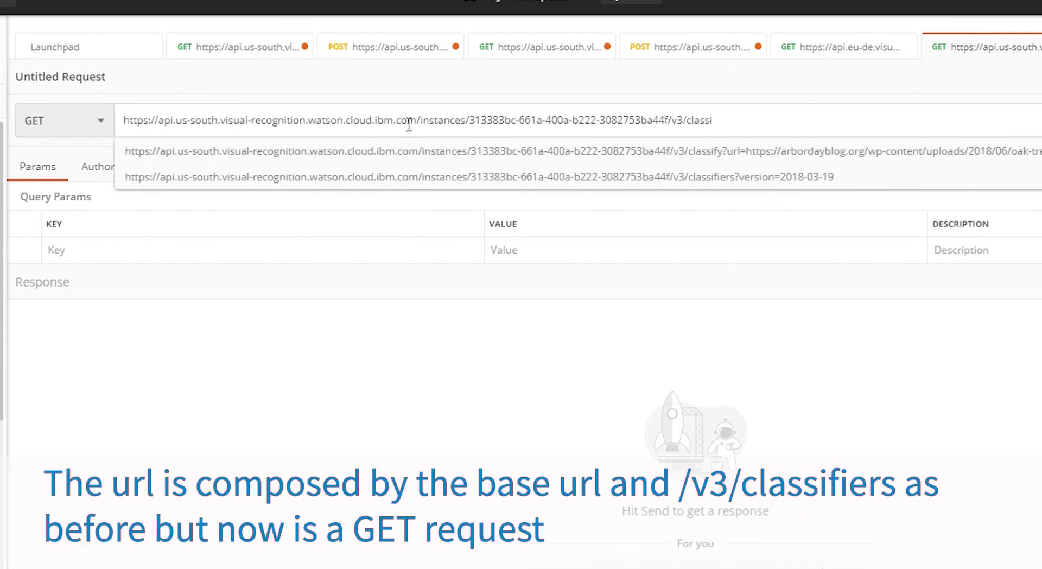
{"action": "type", "text": "fiers"}
{"action": "left_click", "coordinate": [643, 161]}
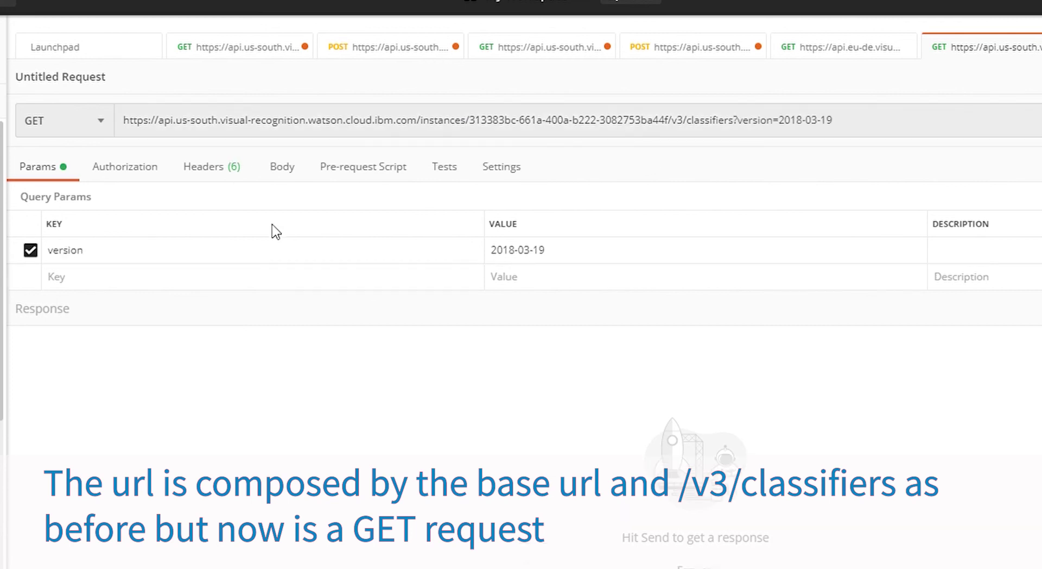
Step: Set Basic Auth with the apikey credentials and send the GET request
{"action": "left_click", "coordinate": [133, 170]}
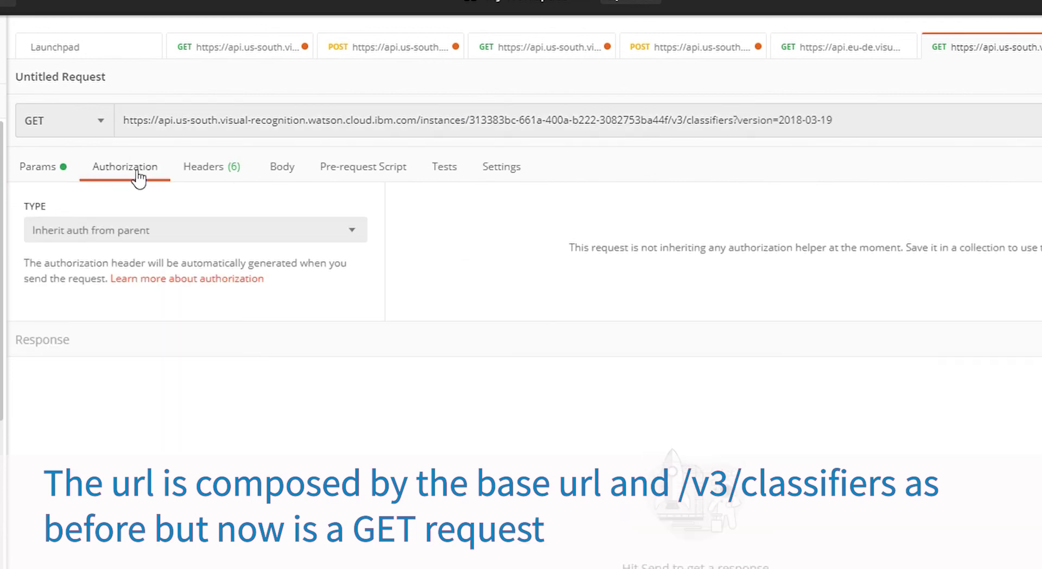
{"action": "left_click", "coordinate": [189, 232]}
{"action": "left_click", "coordinate": [119, 370]}
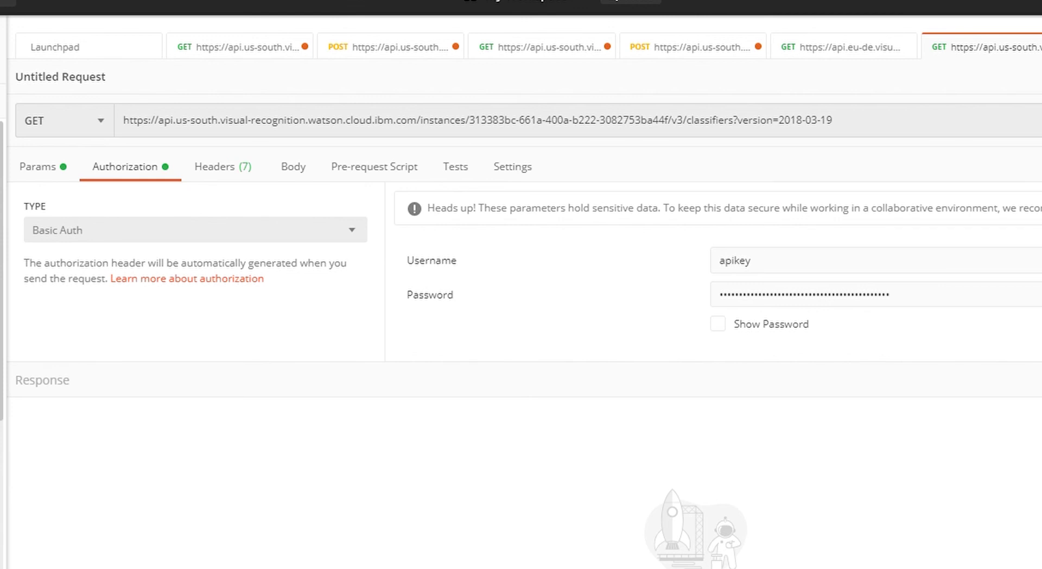
{"action": "key", "text": "ctrl+Return"}
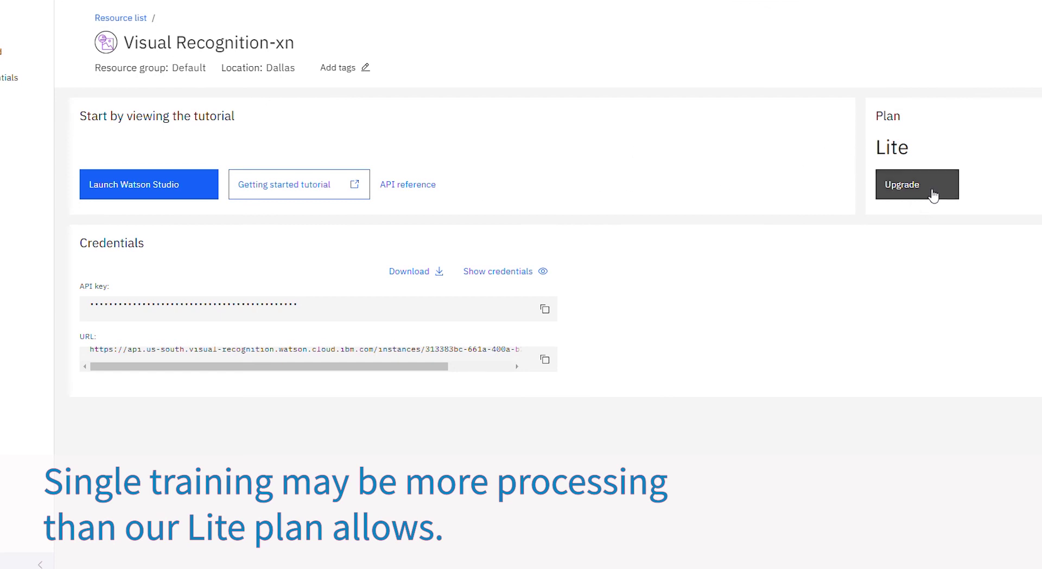
Step: Choose the Standard plan instead of Lite for Visual Recognition-xn and submit the upgrade
{"action": "left_click", "coordinate": [933, 194]}
{"action": "scroll", "coordinate": [350, 296], "scroll_direction": "down", "scroll_amount": 2}
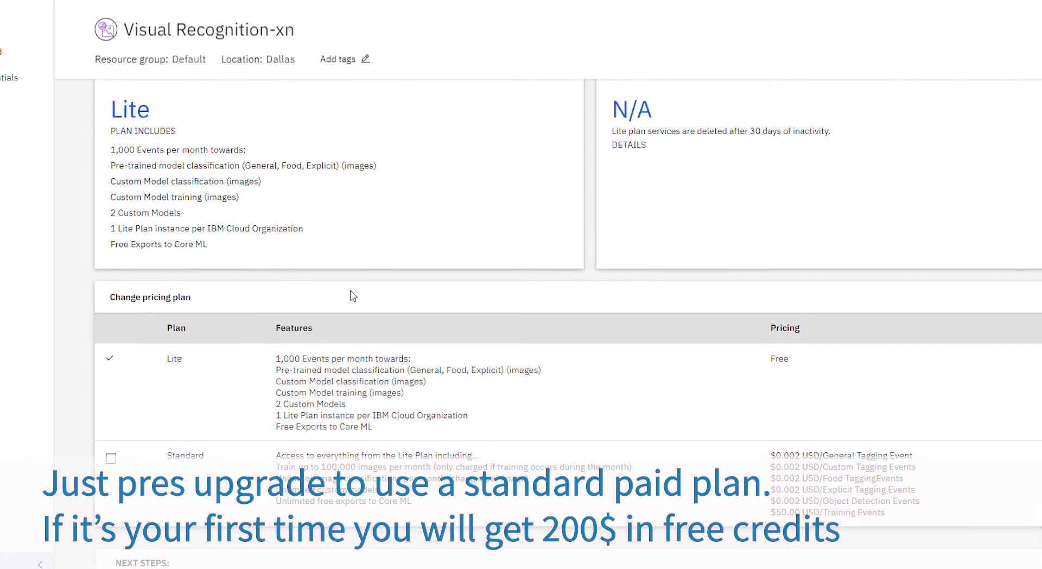
{"action": "scroll", "coordinate": [350, 296], "scroll_direction": "down", "scroll_amount": 2}
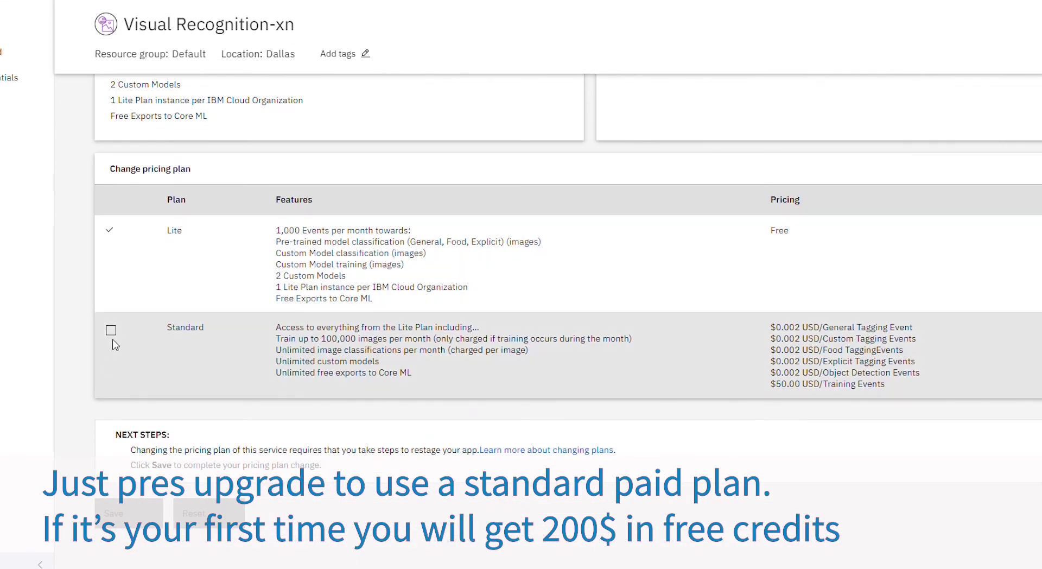
{"action": "left_click", "coordinate": [113, 341]}
{"action": "scroll", "coordinate": [130, 434], "scroll_direction": "down", "scroll_amount": 1}
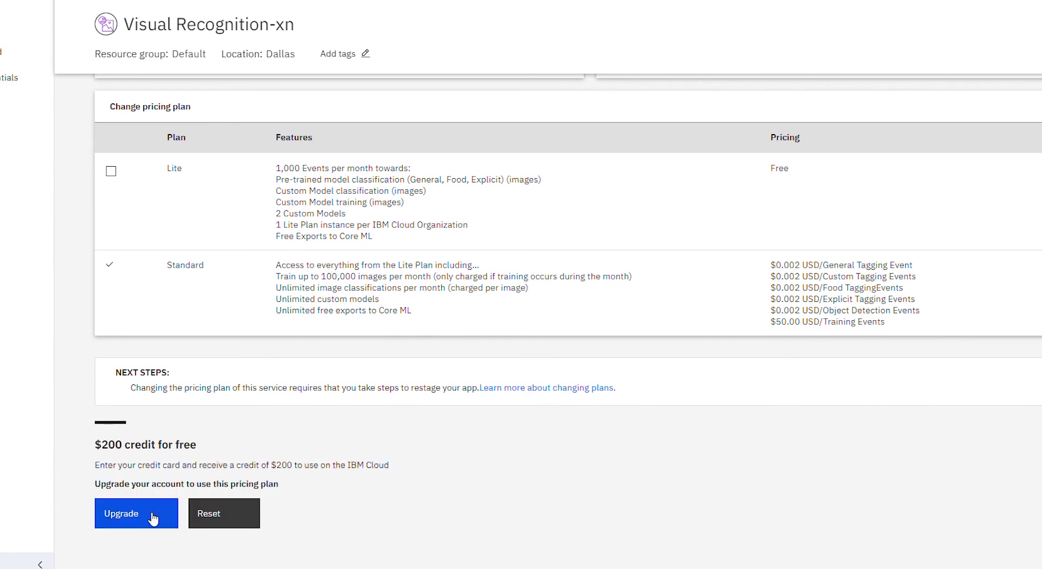
{"action": "left_click", "coordinate": [153, 519]}
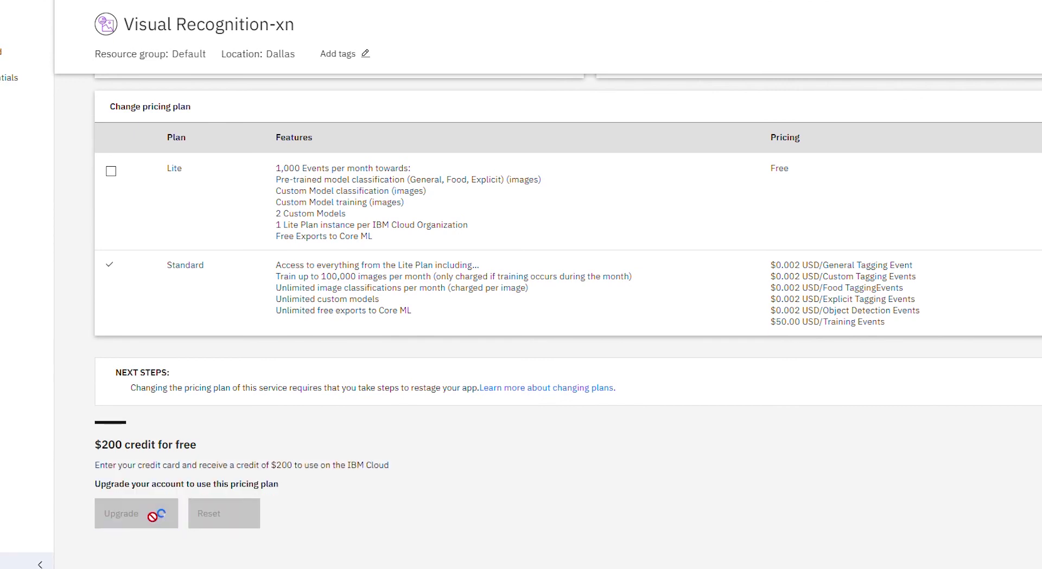